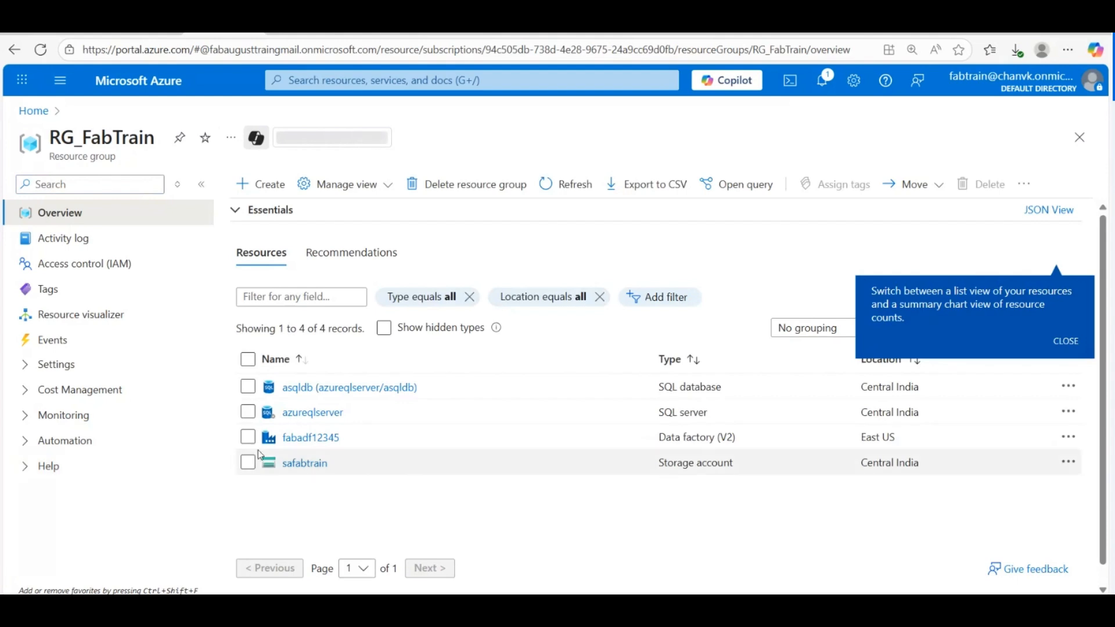
Step: Go from safabtrain's Containers list into the input container to see its four blobs
click(306, 466)
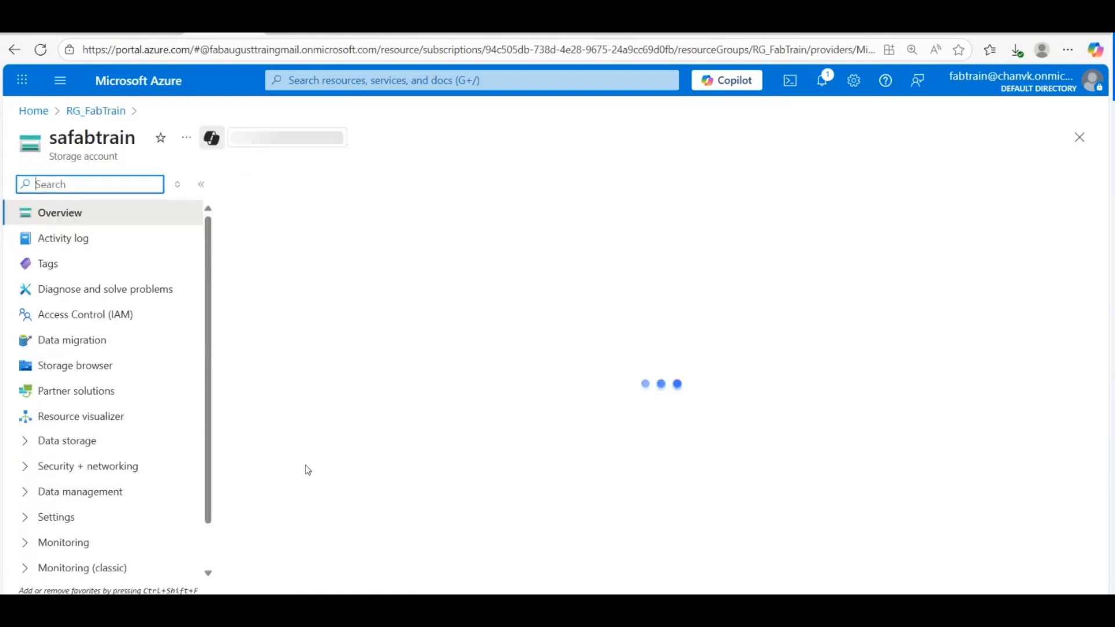
click(307, 446)
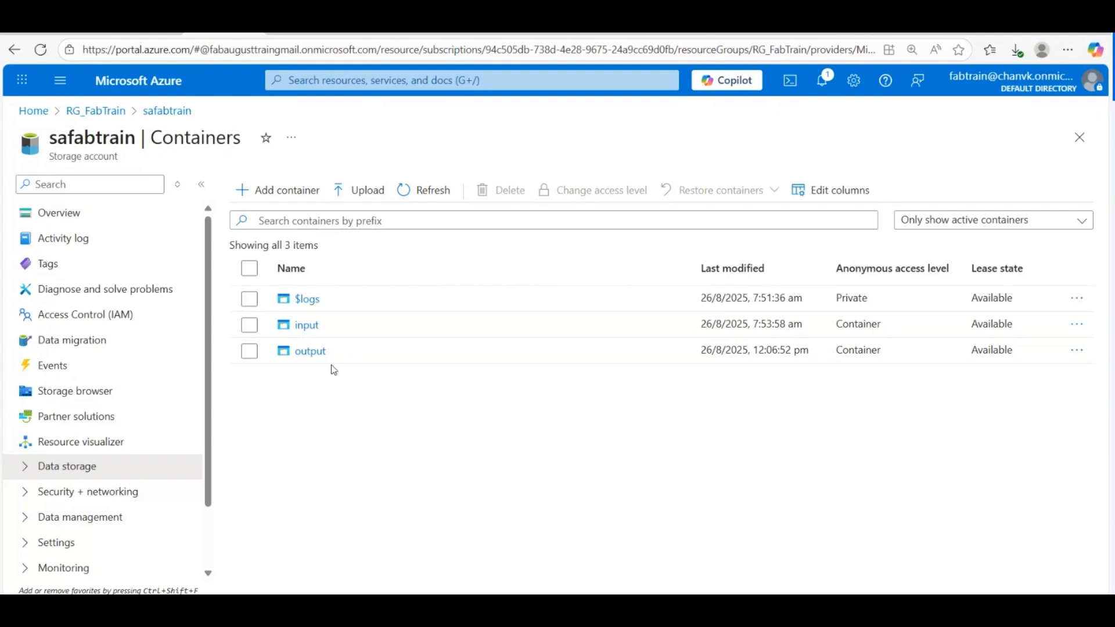
click(307, 326)
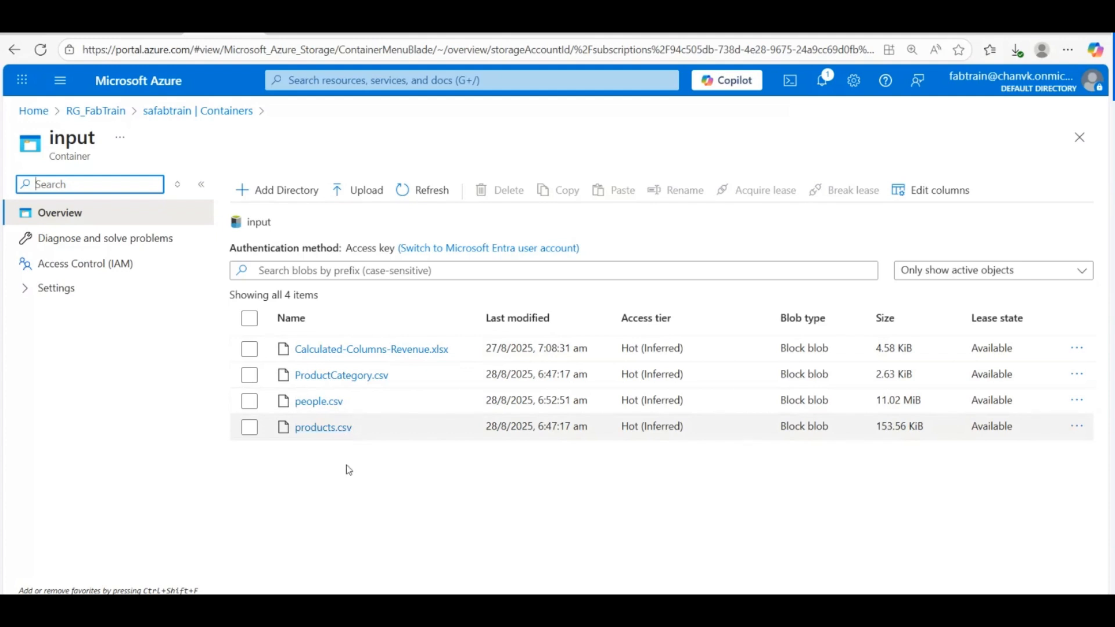
Step: In the WS_FTAug workspace, open LH_test's Files folder (target.csv) and its more-options menu
click(141, 29)
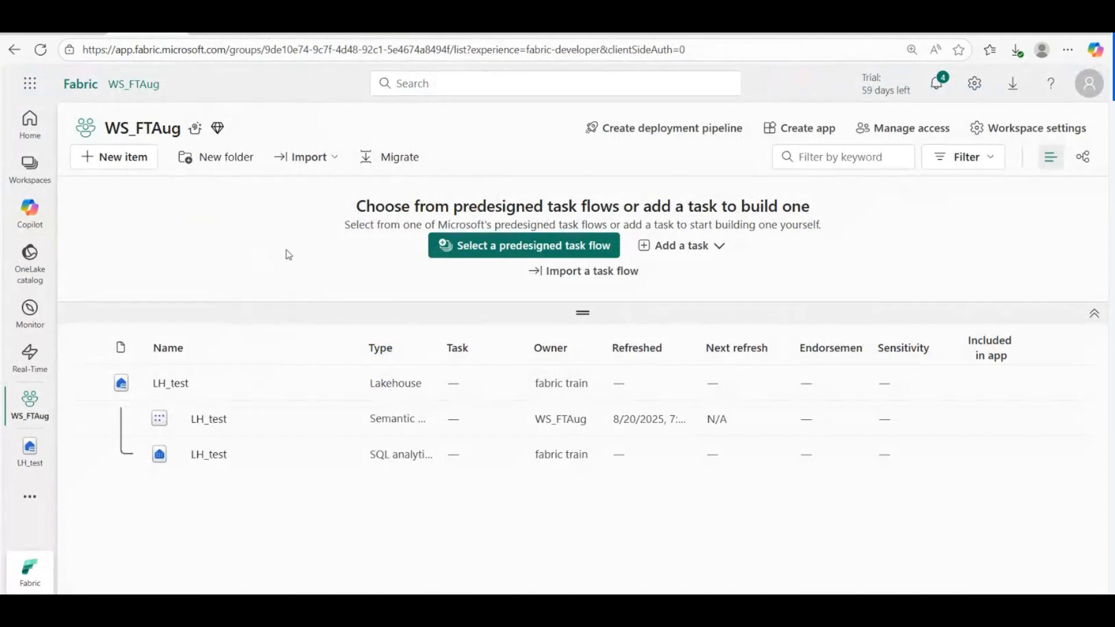
click(172, 385)
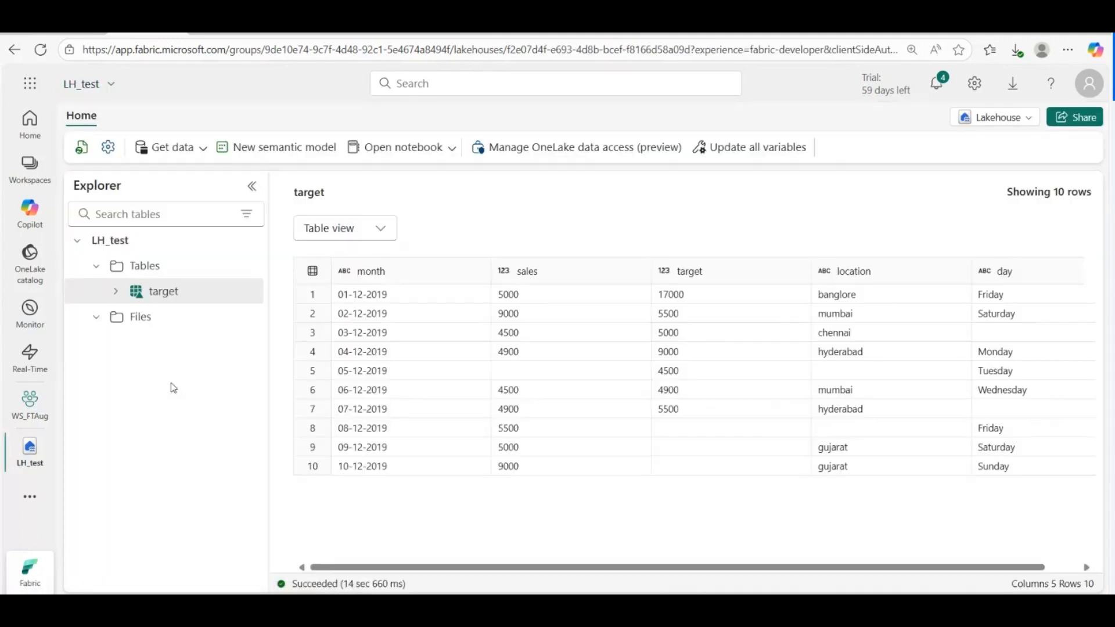
click(162, 317)
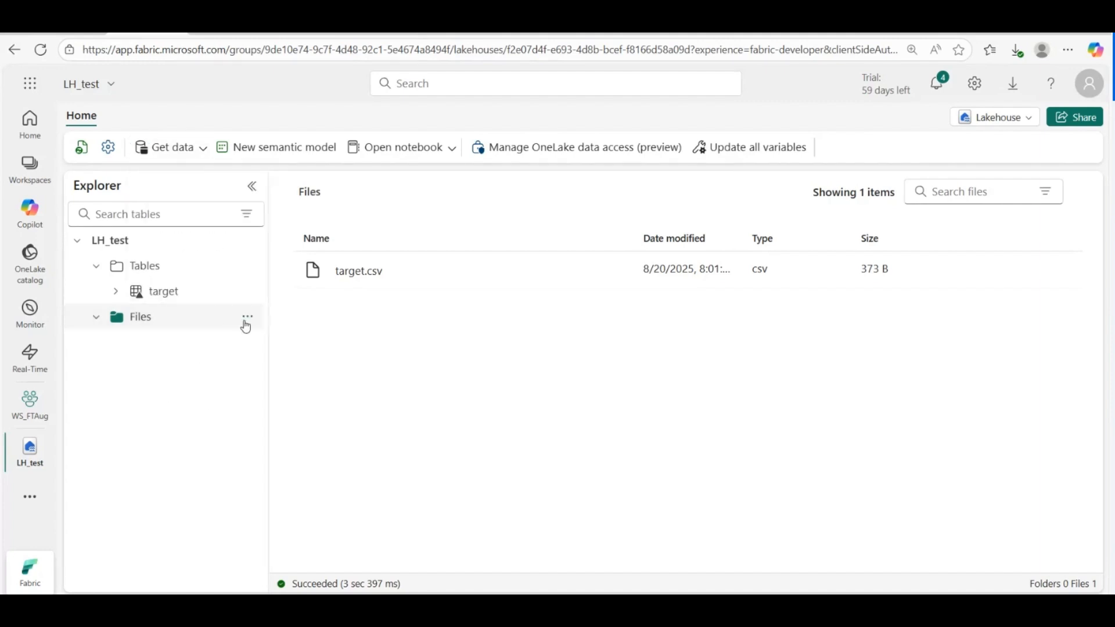
click(249, 318)
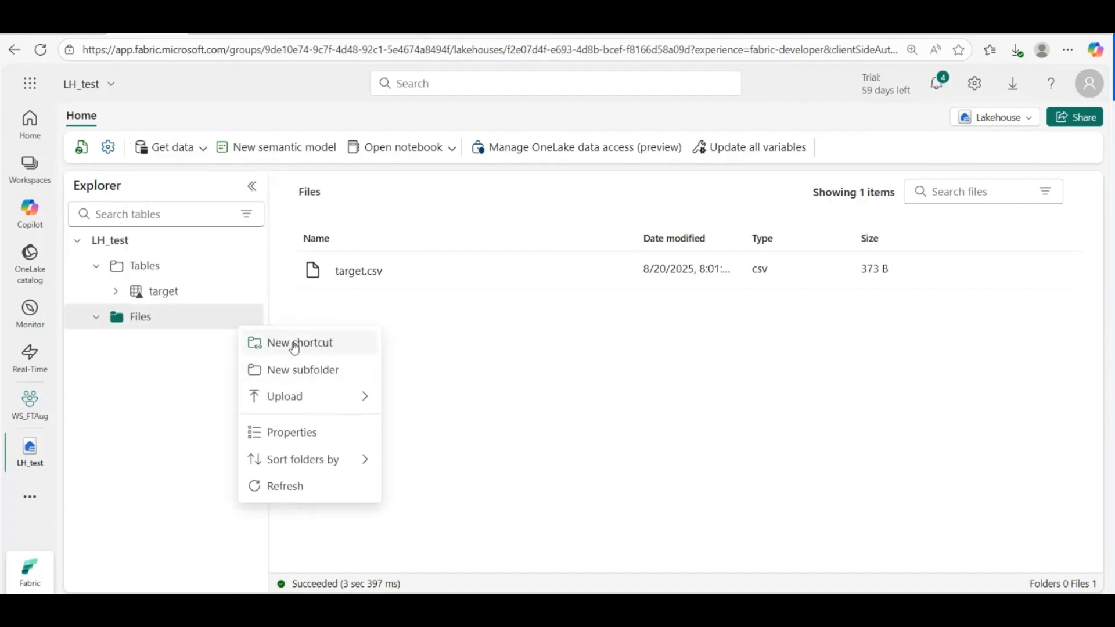
Step: Start a New shortcut on Files and pick the Azure Data Lake Storage Gen2 external source
click(295, 344)
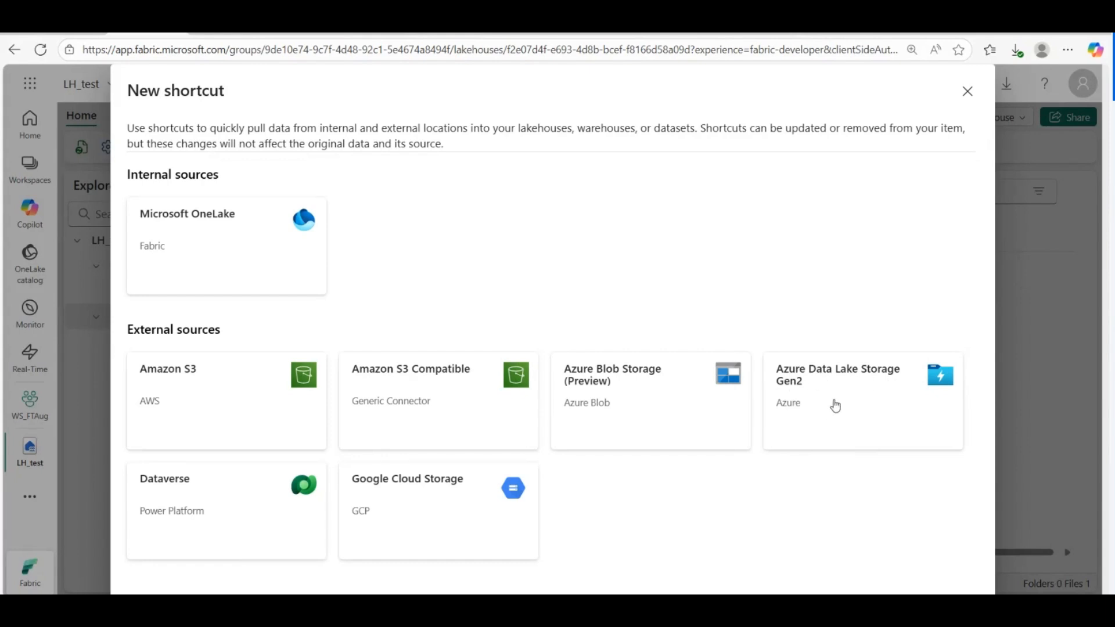
click(835, 405)
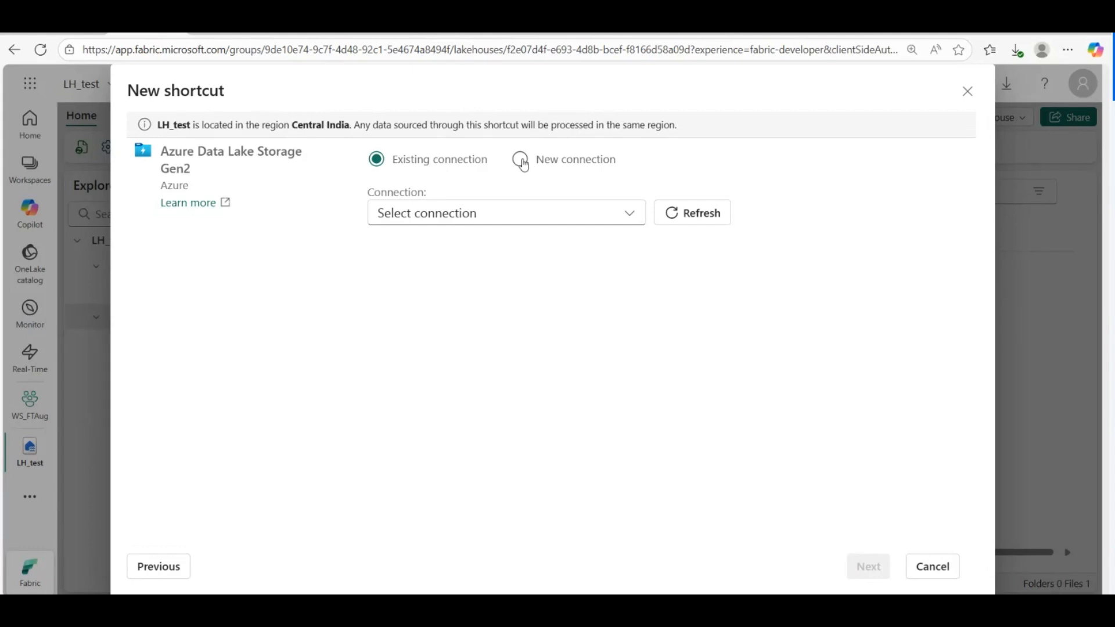
Step: Check the Connection dropdown for existing connections, then switch to New connection
click(630, 218)
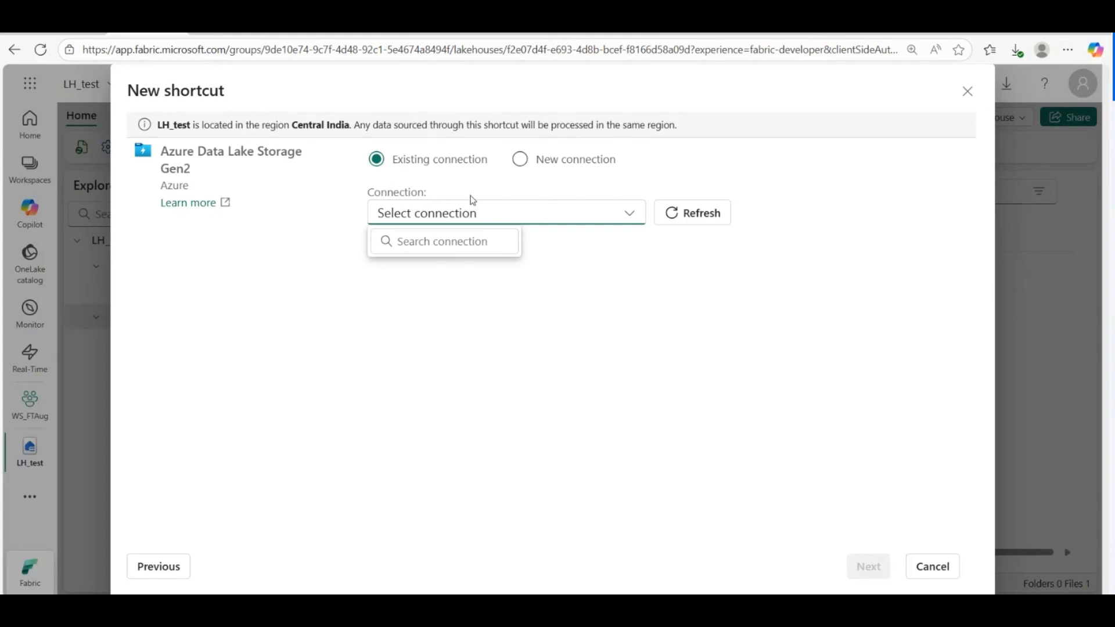
click(520, 161)
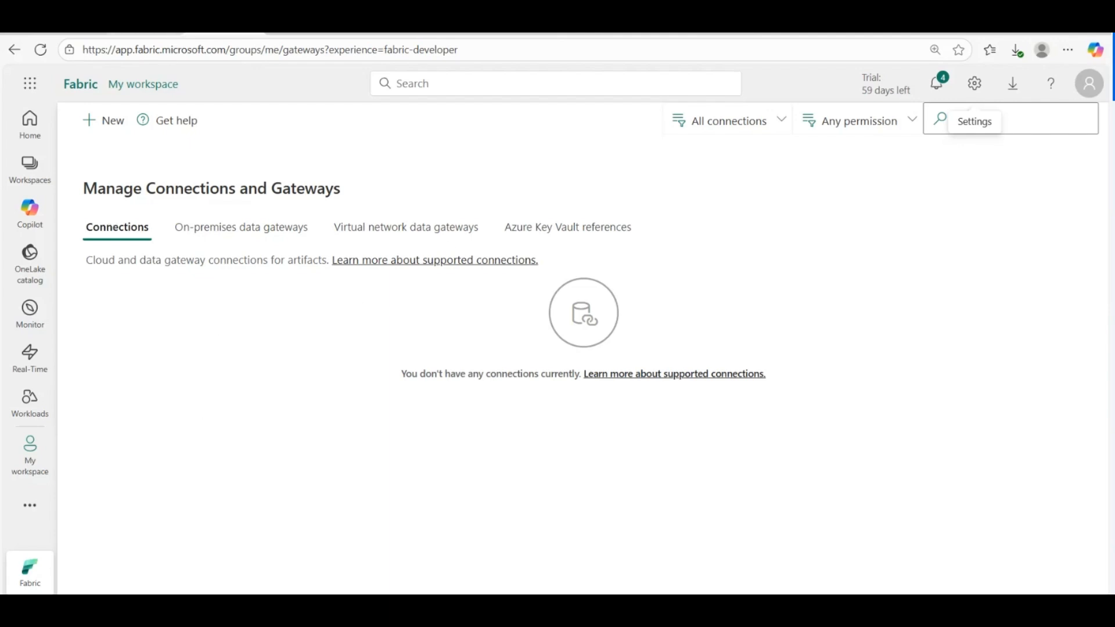
Step: Return to the LH_test shortcut wizard after checking the Manage Connections and Gateways page
click(205, 32)
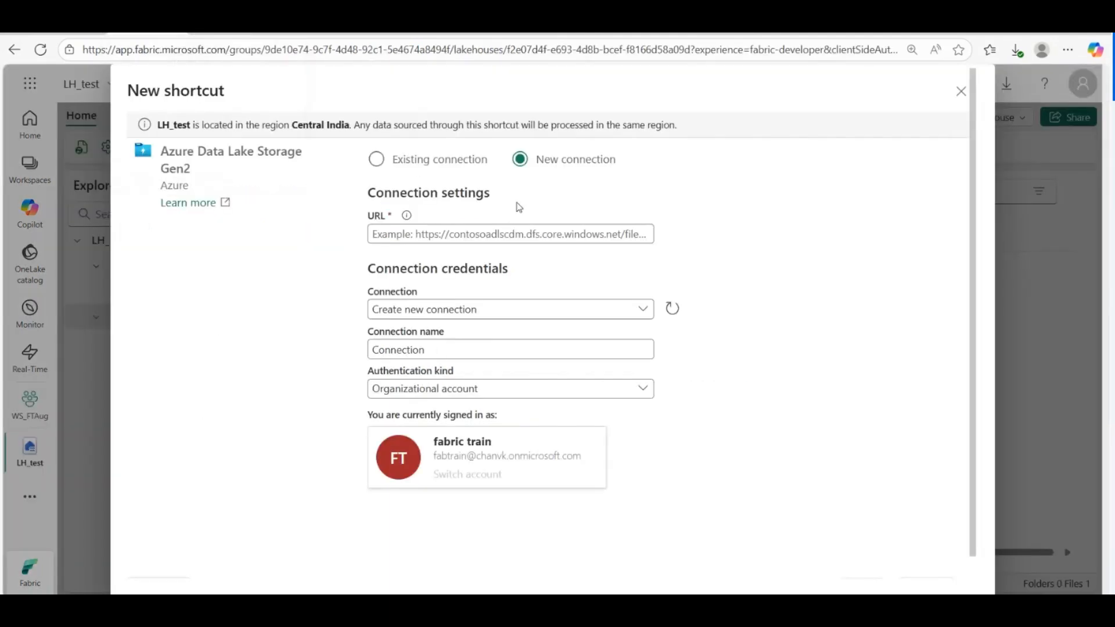
click(210, 33)
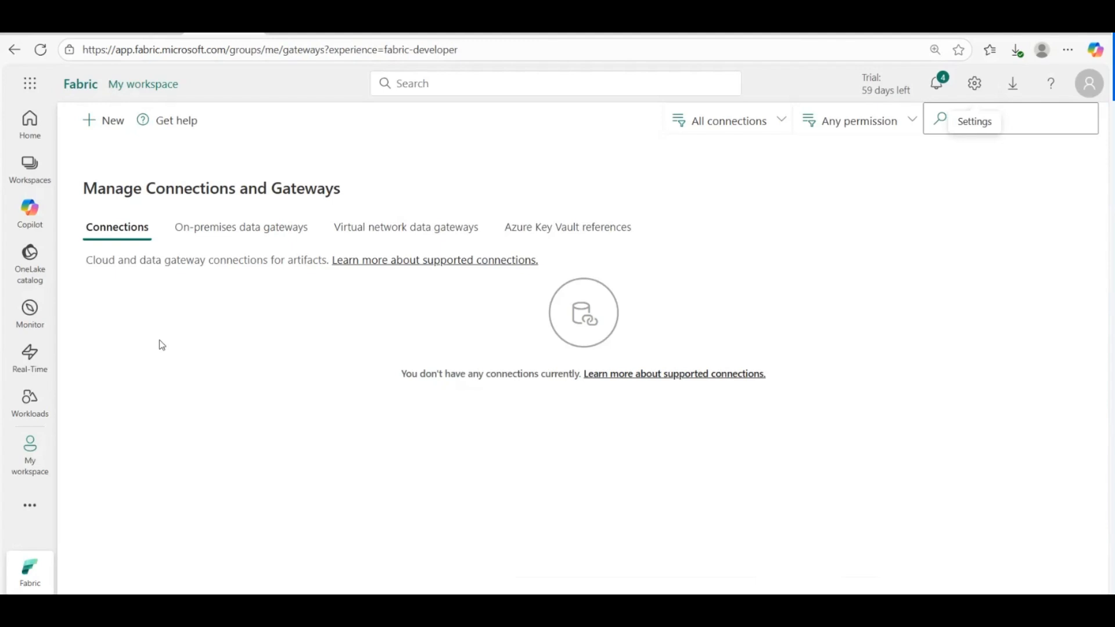
click(205, 33)
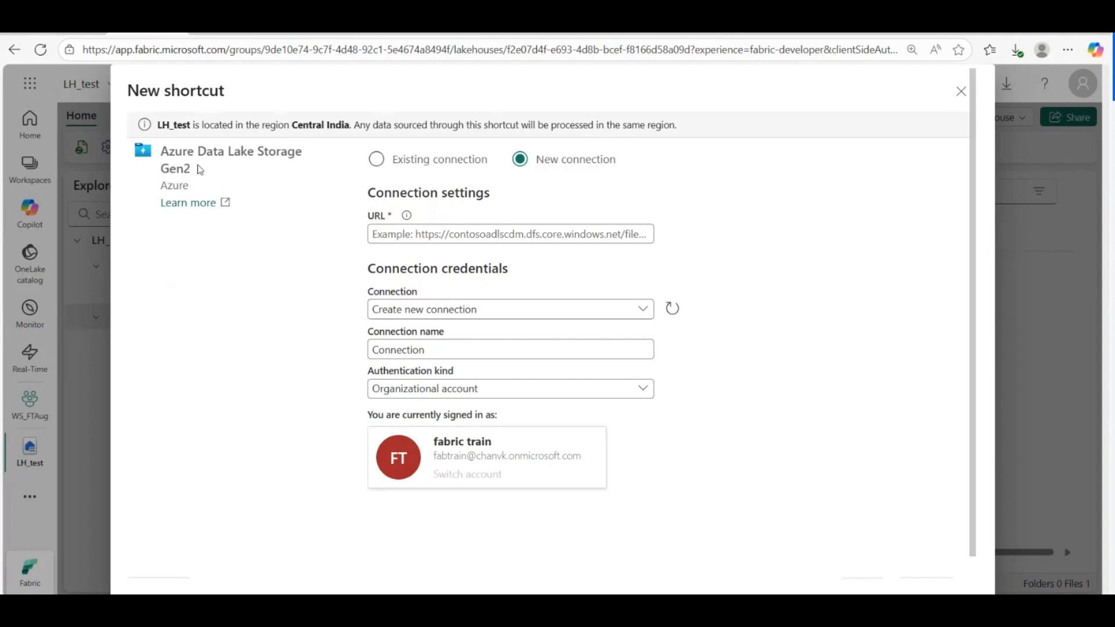
drag(161, 152, 204, 175)
click(242, 359)
Step: Confirm the existing-connections list is empty, choose New connection, then go to the Azure portal
click(376, 159)
click(514, 219)
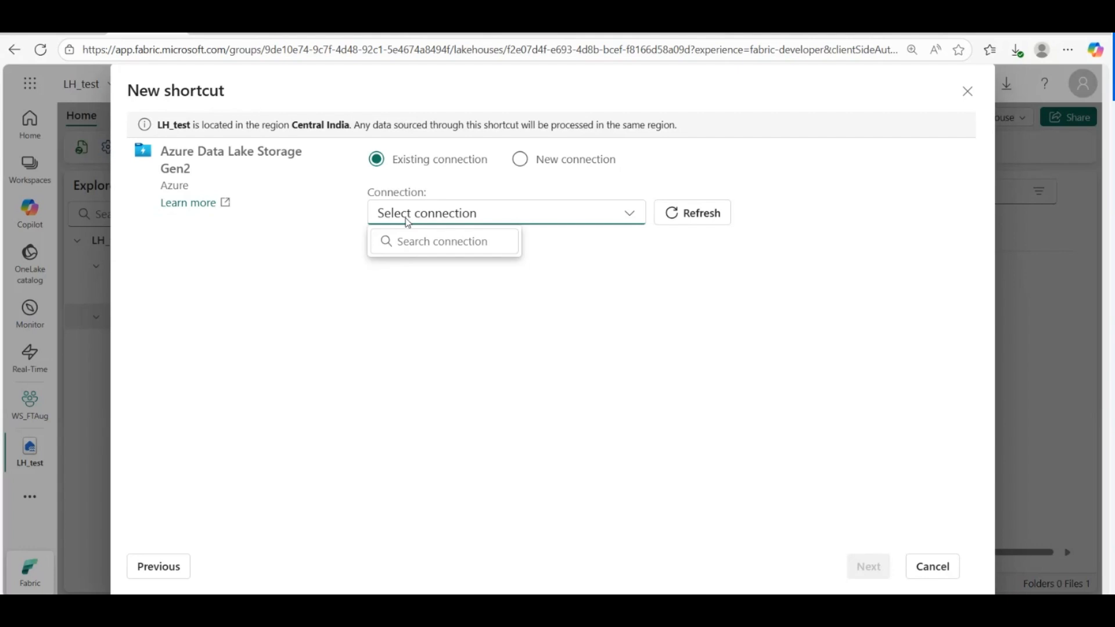
click(520, 163)
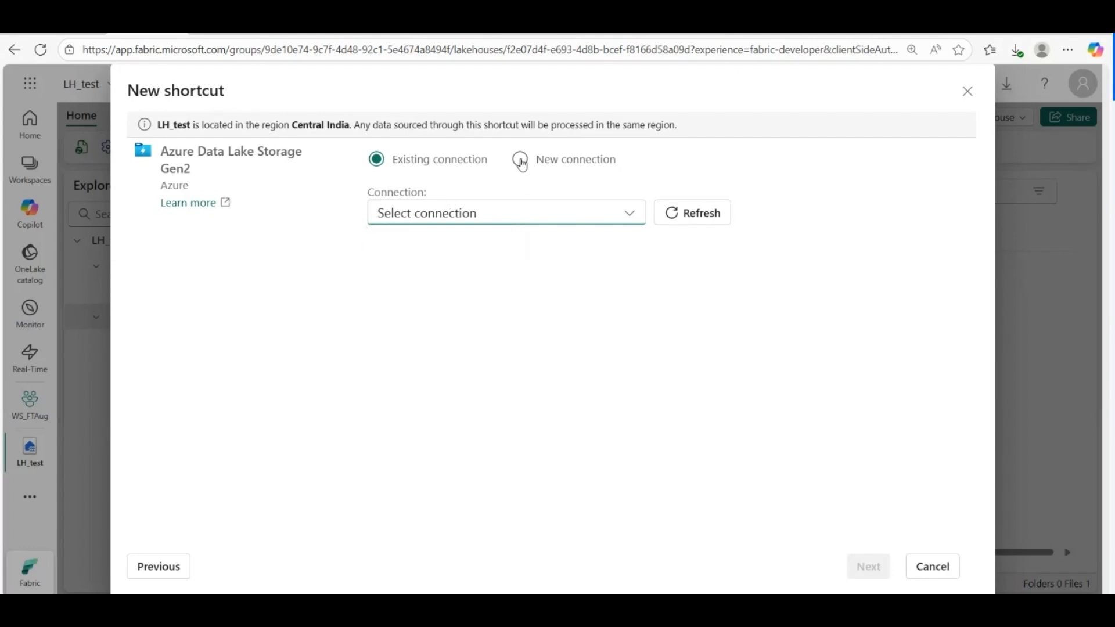
click(521, 162)
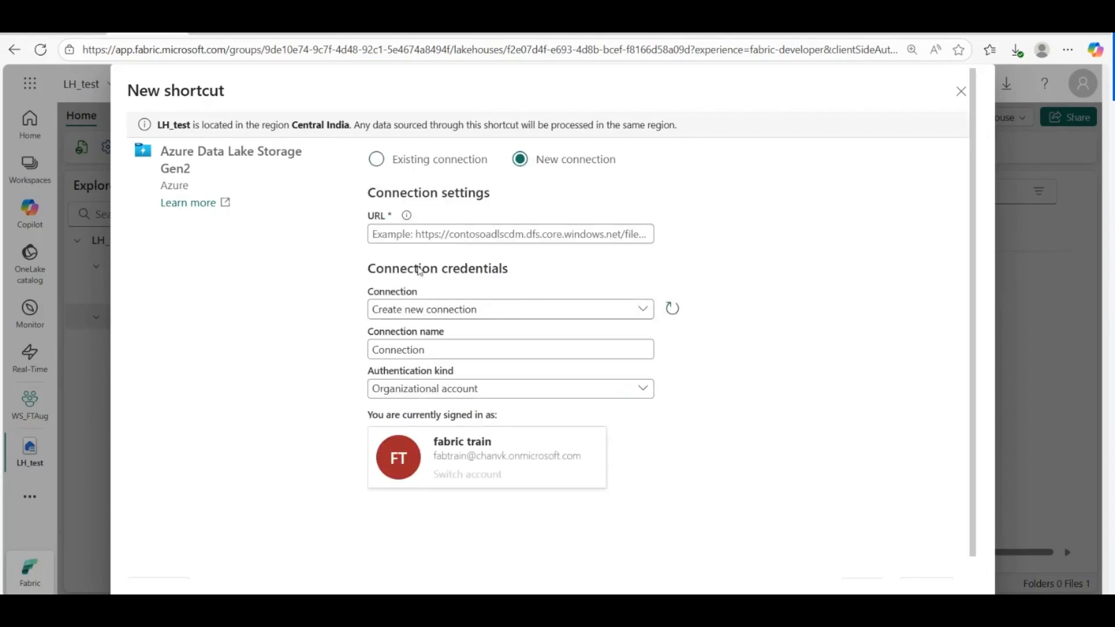
click(404, 235)
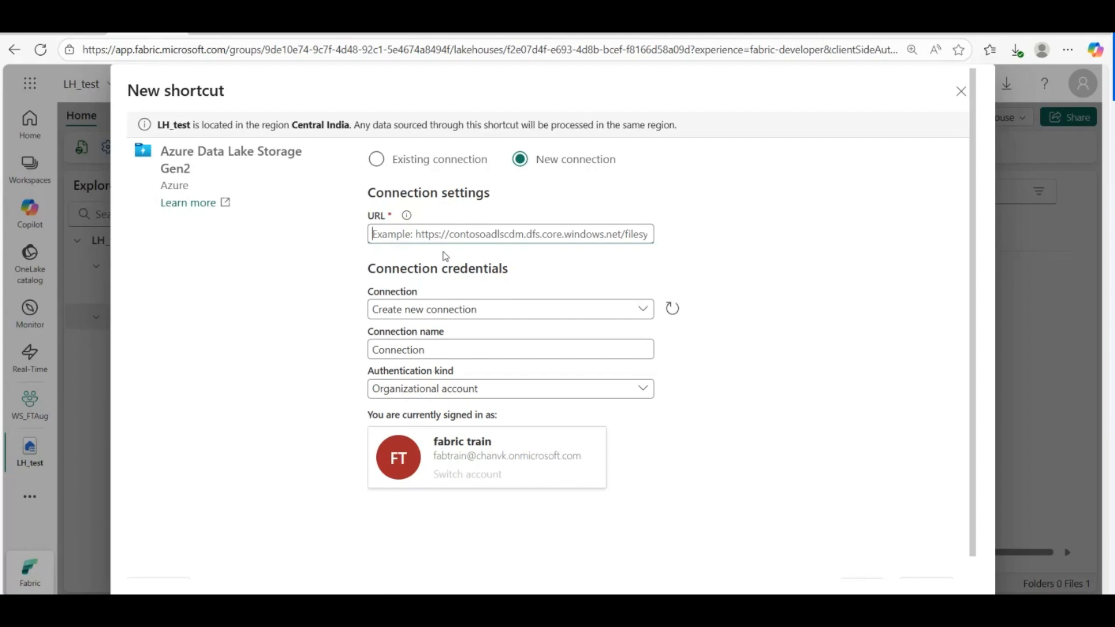
click(302, 34)
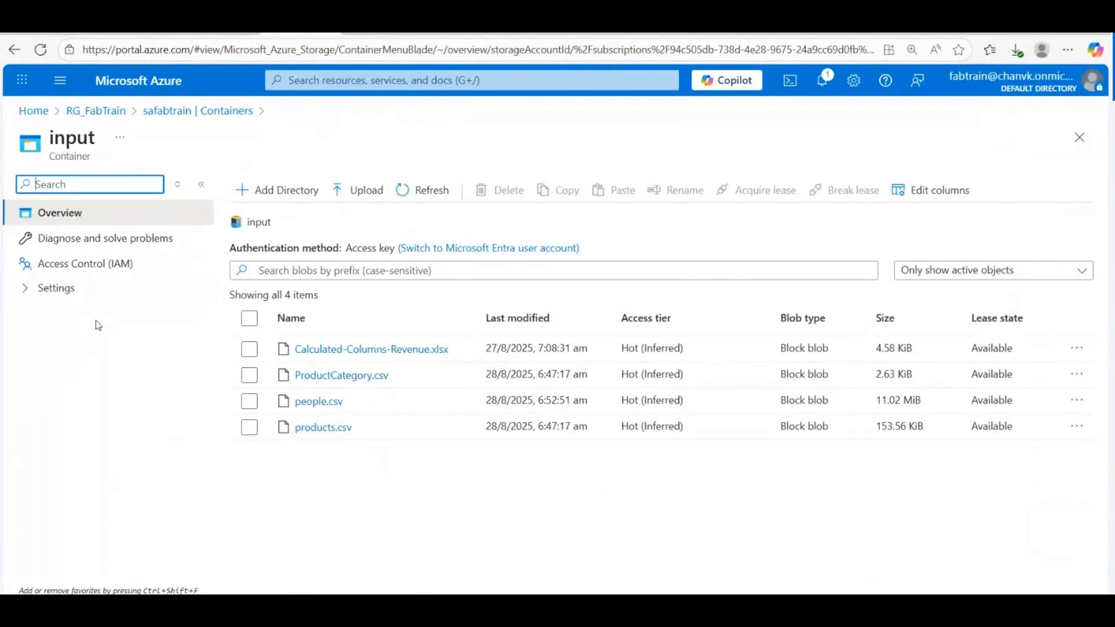
Step: Back on safabtrain's containers list, deselect input and filter the left menu by 'end'
click(163, 116)
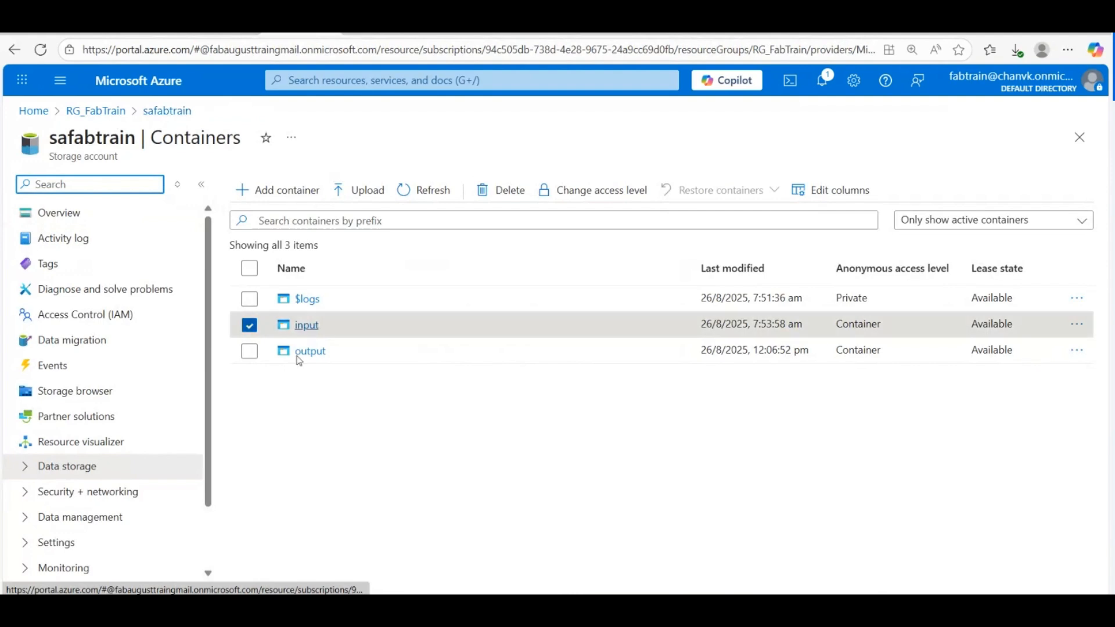
click(249, 325)
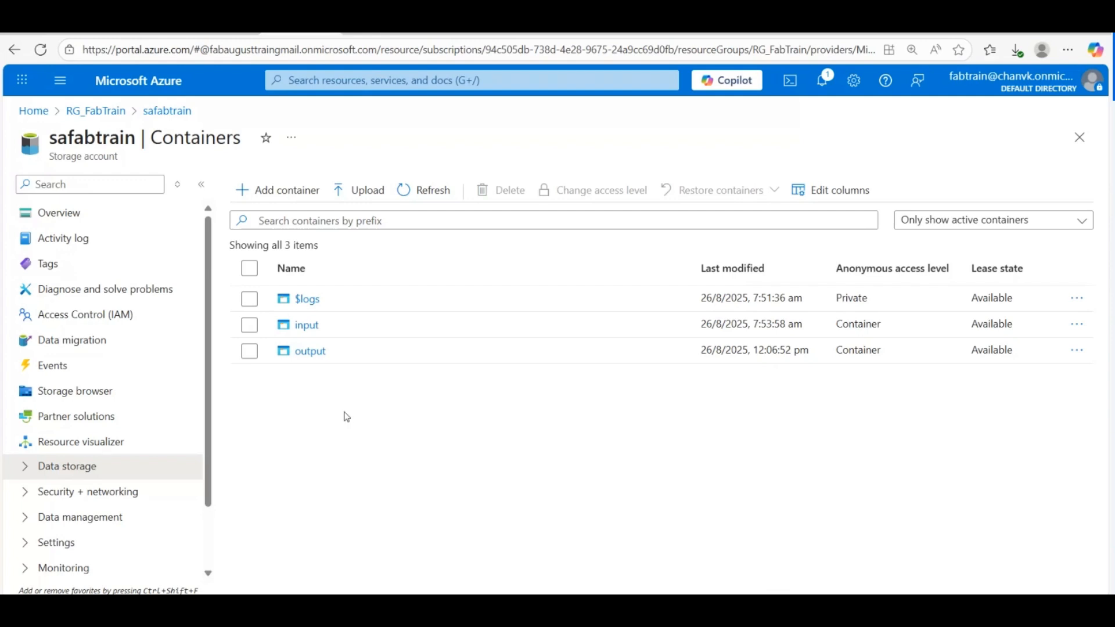
click(89, 183)
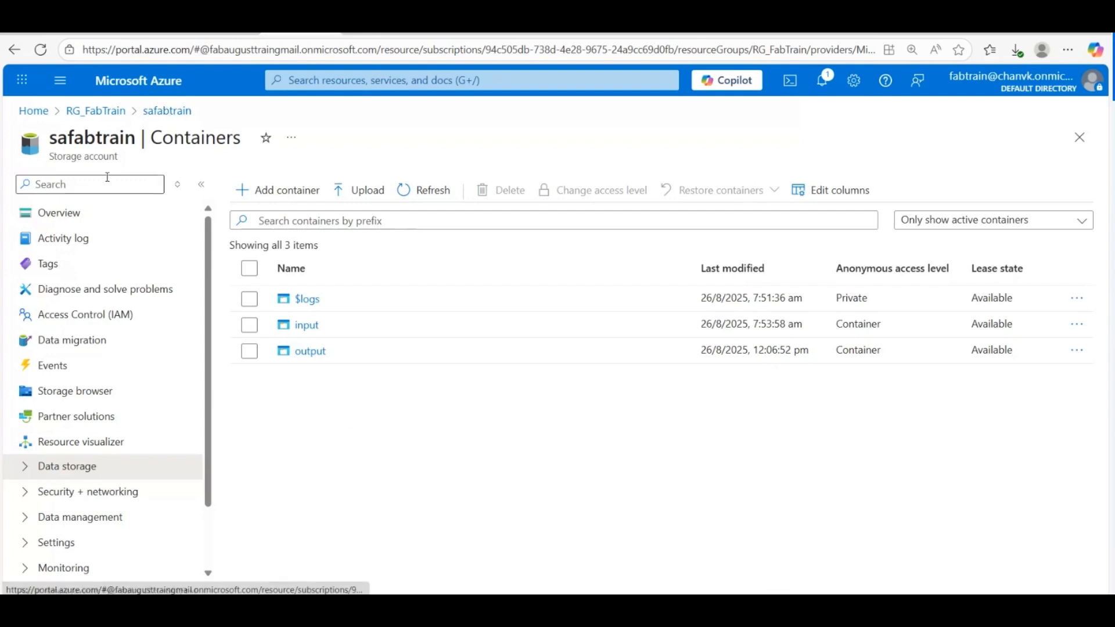
text(end)
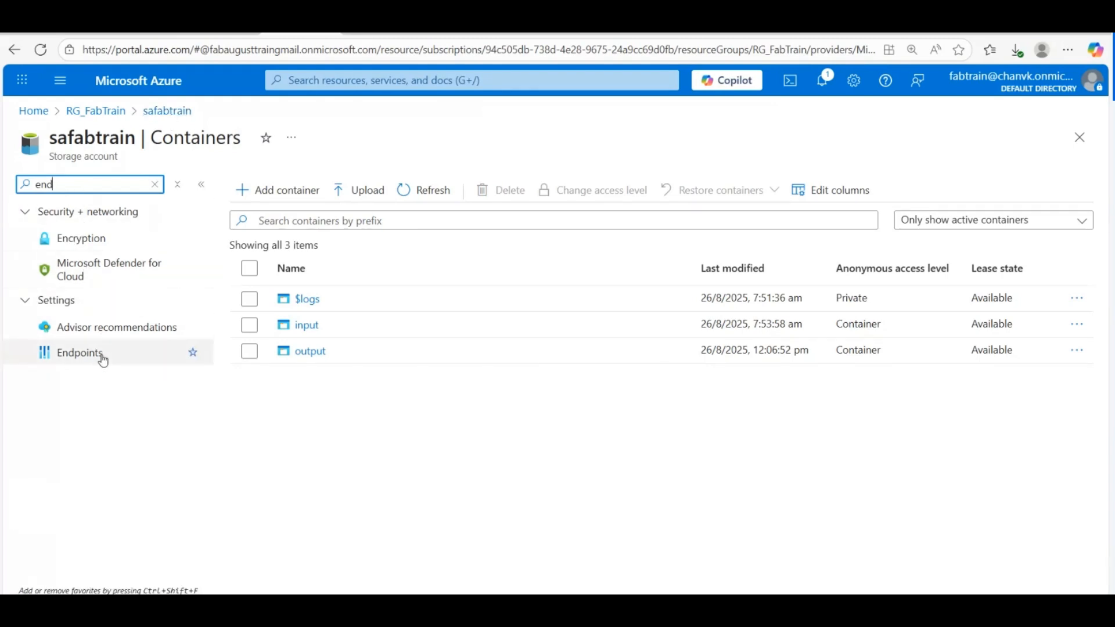
click(71, 356)
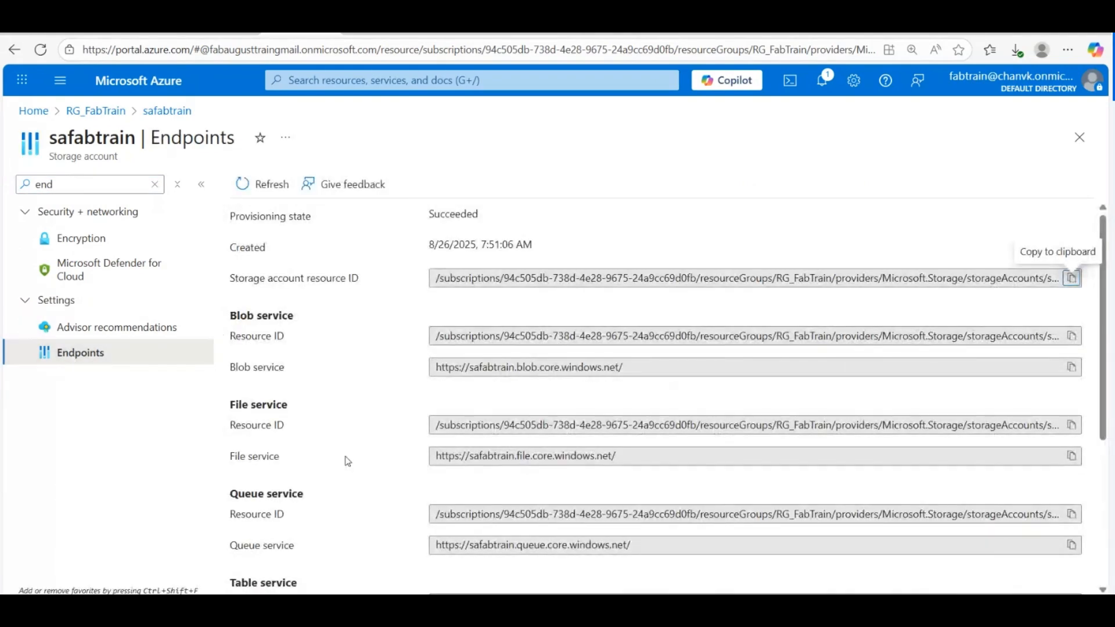
scroll(353, 428, down, 5)
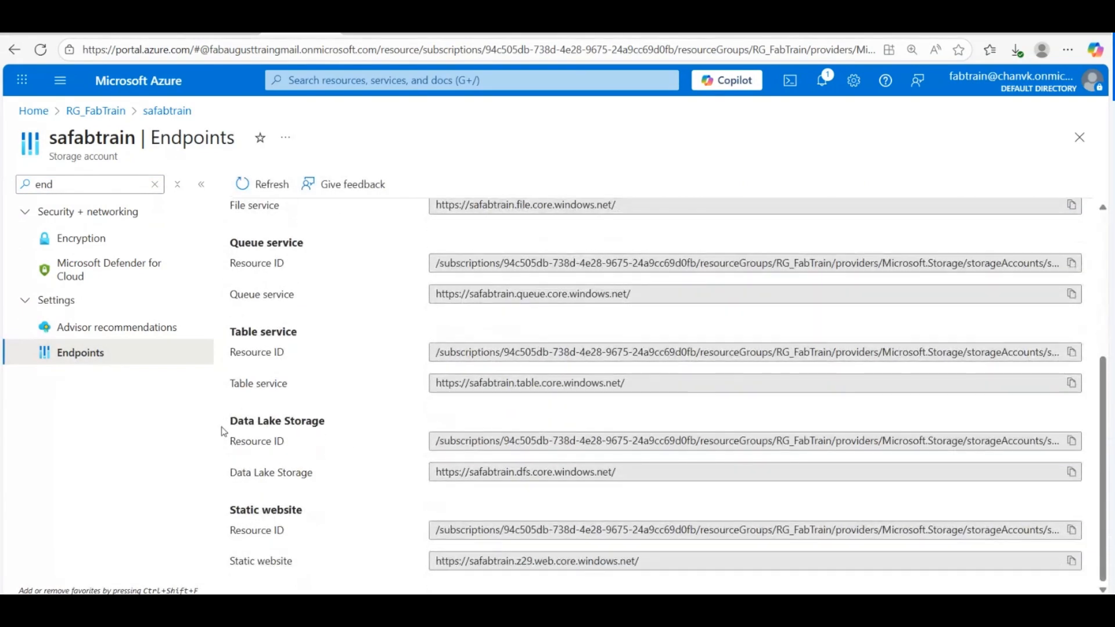
mouse_move(221, 426)
mouse_down()
mouse_move(333, 429)
mouse_move(222, 420)
mouse_up()
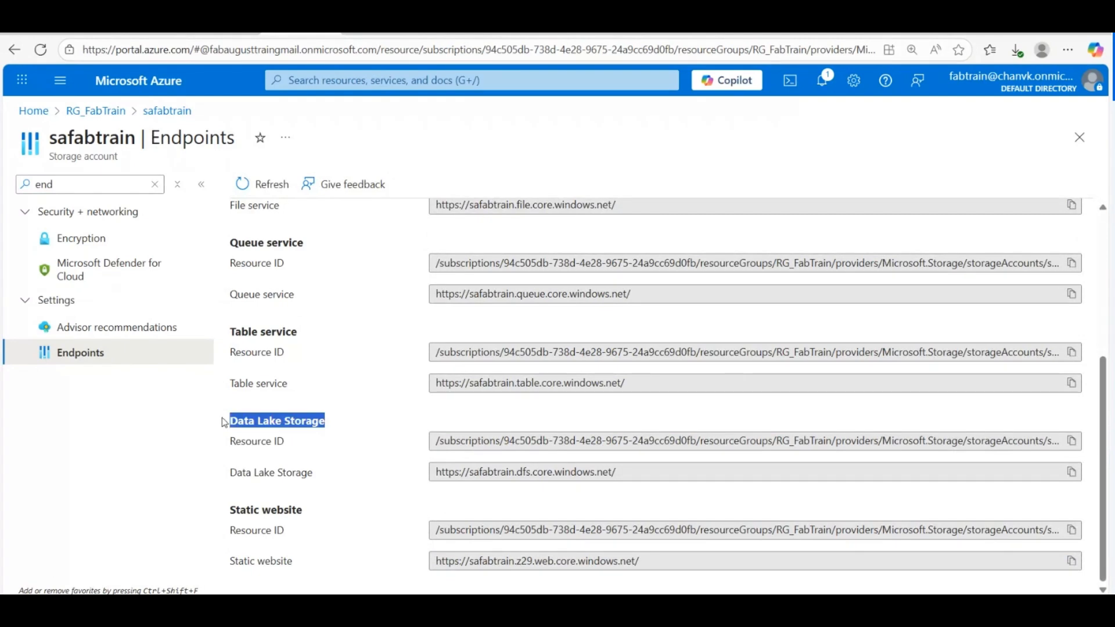
click(206, 427)
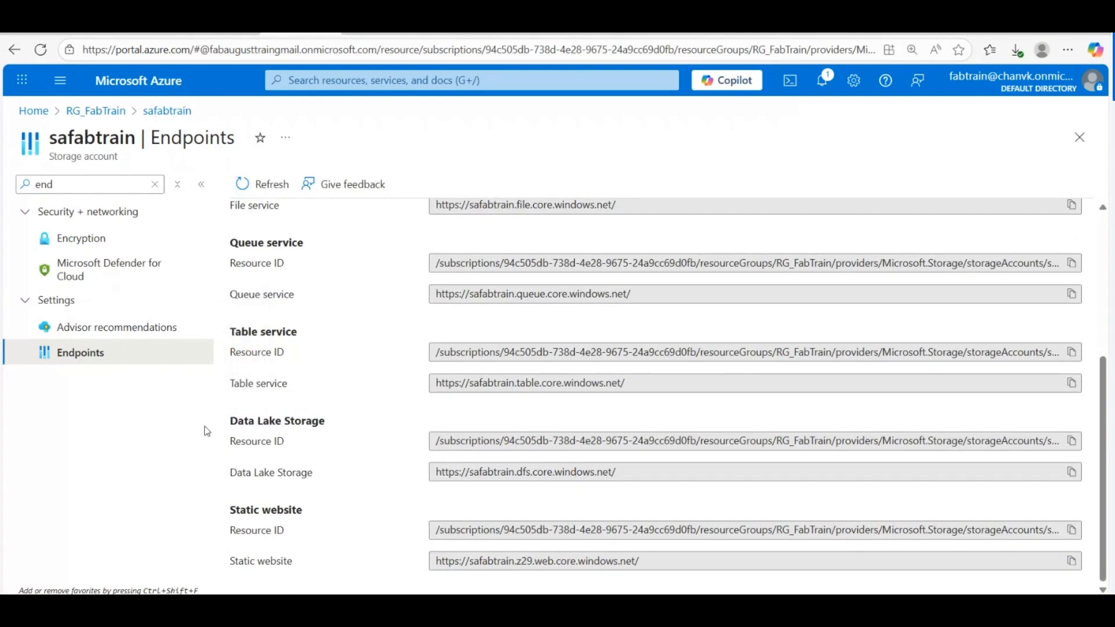
drag(204, 426, 328, 427)
click(197, 457)
drag(230, 473, 306, 475)
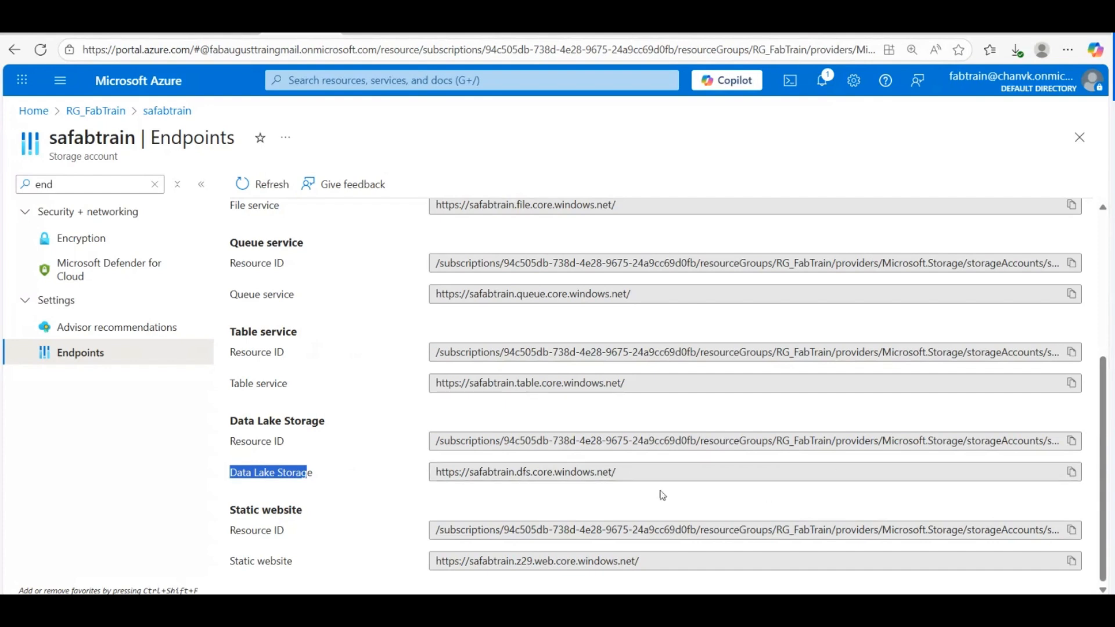
click(1071, 473)
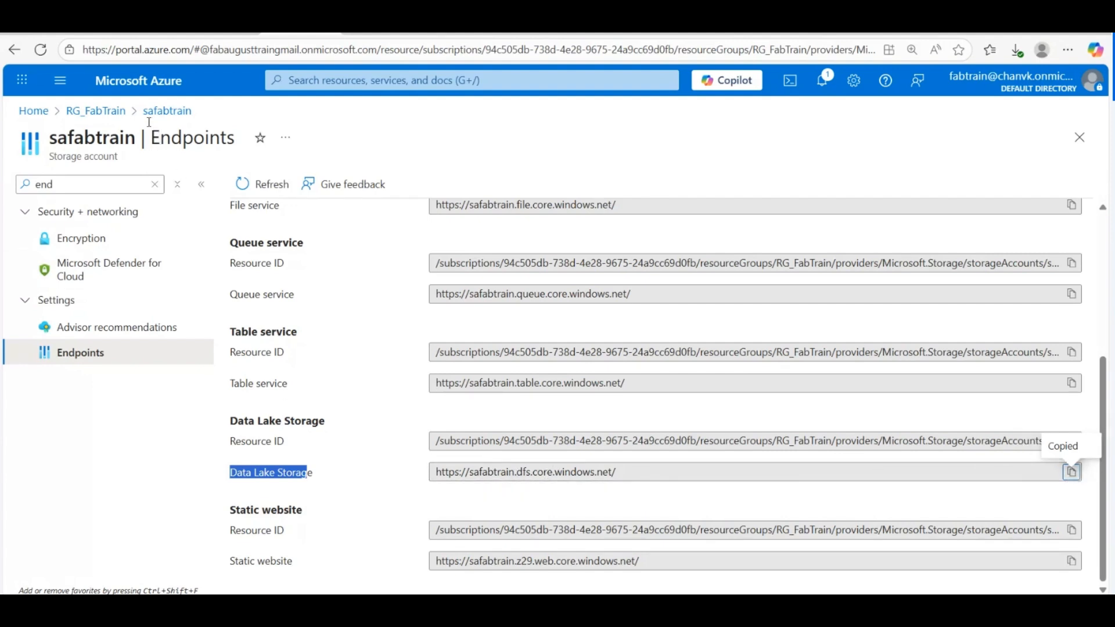
key(ctrl+Tab)
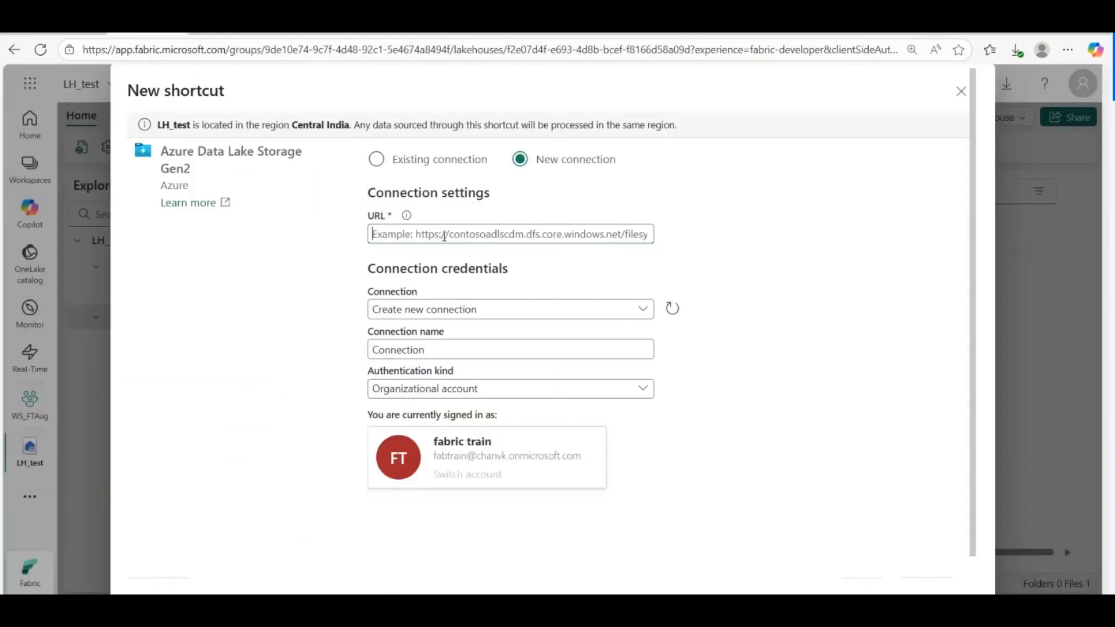
Step: Paste the endpoint into the URL field and rename the connection ADLSgen2shortcut
key(ctrl+v)
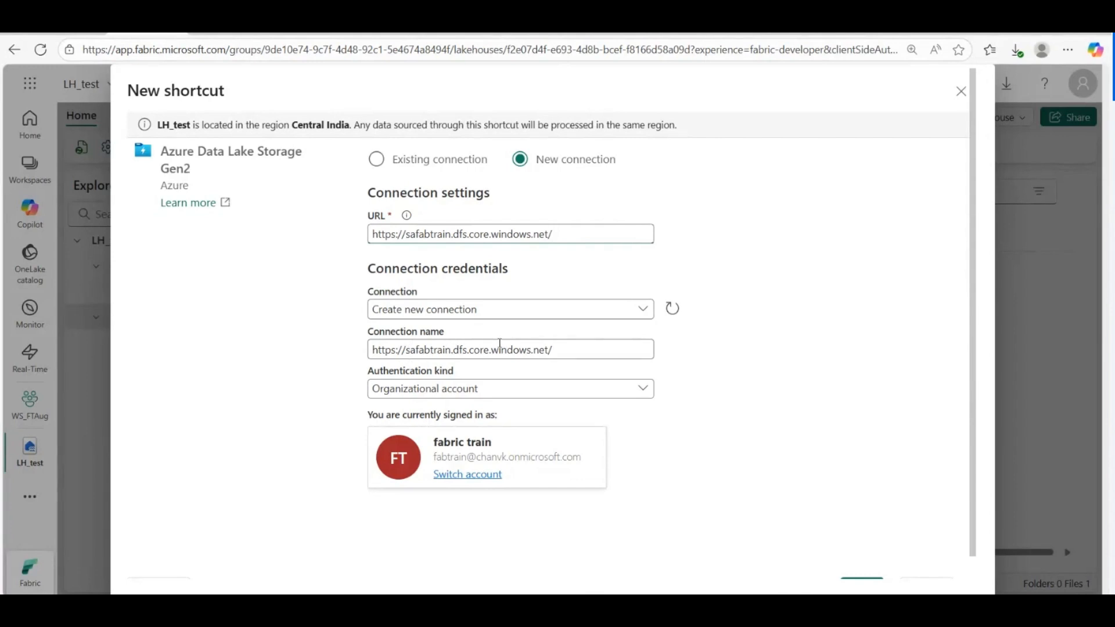
click(561, 350)
key(BackSpace)
key(BackSpace)
key(BackSpace)
key(BackSpace)
key(BackSpace)
key(BackSpace)
key(BackSpace)
key(BackSpace)
key(BackSpace)
key(BackSpace)
key(BackSpace)
key(BackSpace)
key(BackSpace)
key(BackSpace)
key(BackSpace)
key(BackSpace)
key(BackSpace)
key(BackSpace)
key(BackSpace)
key(BackSpace)
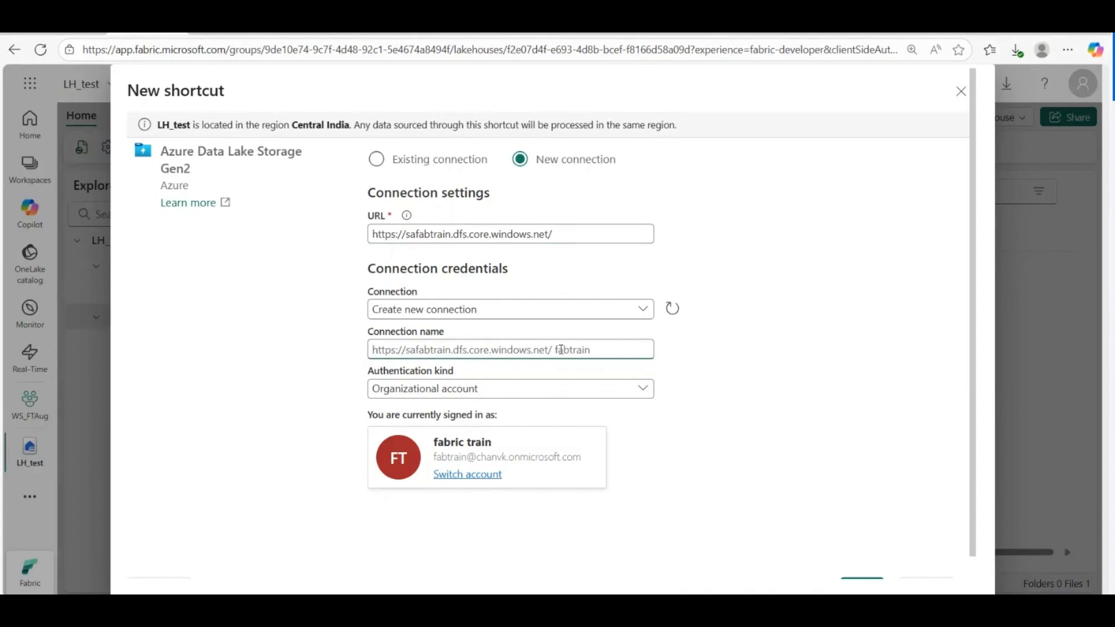
text(ADLSgen2)
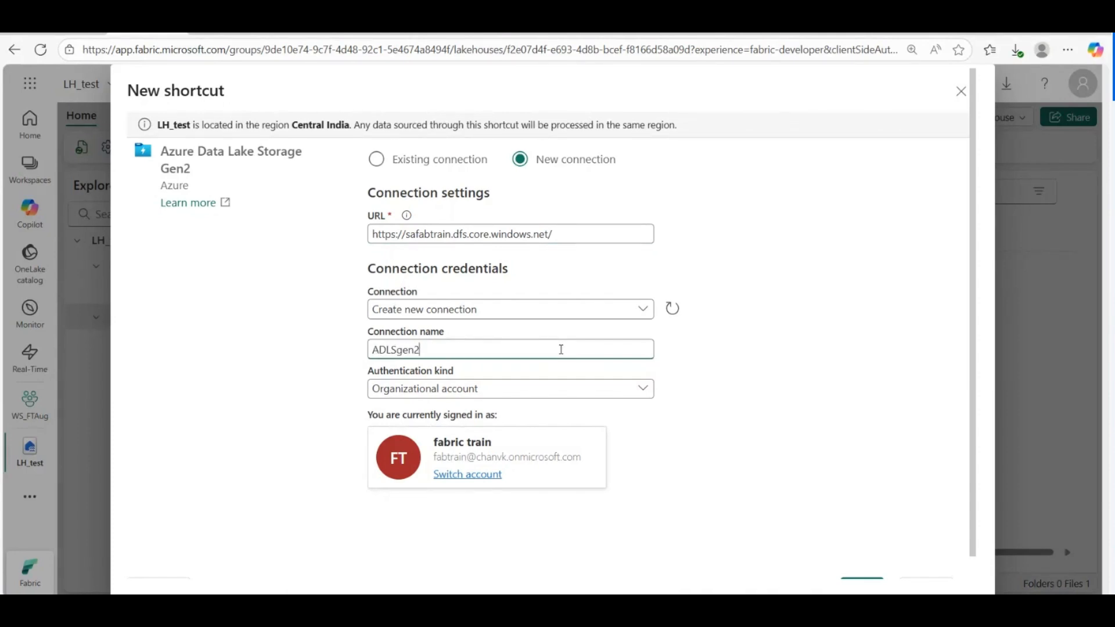
text(shortcut)
Step: Change the Authentication kind from Organizational account to Account key
click(641, 394)
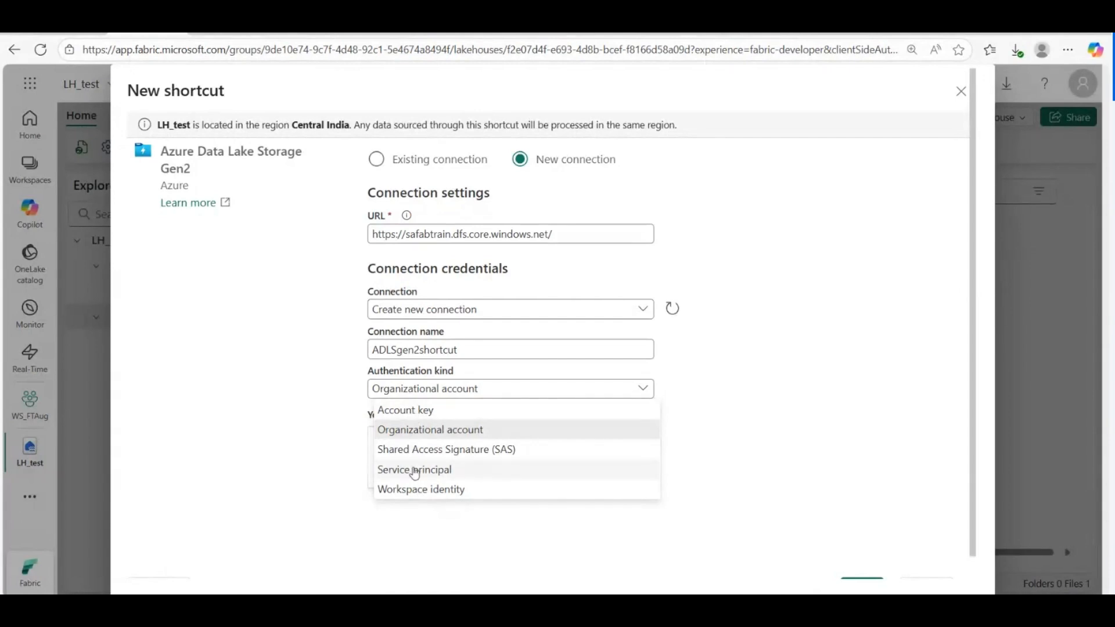
click(406, 413)
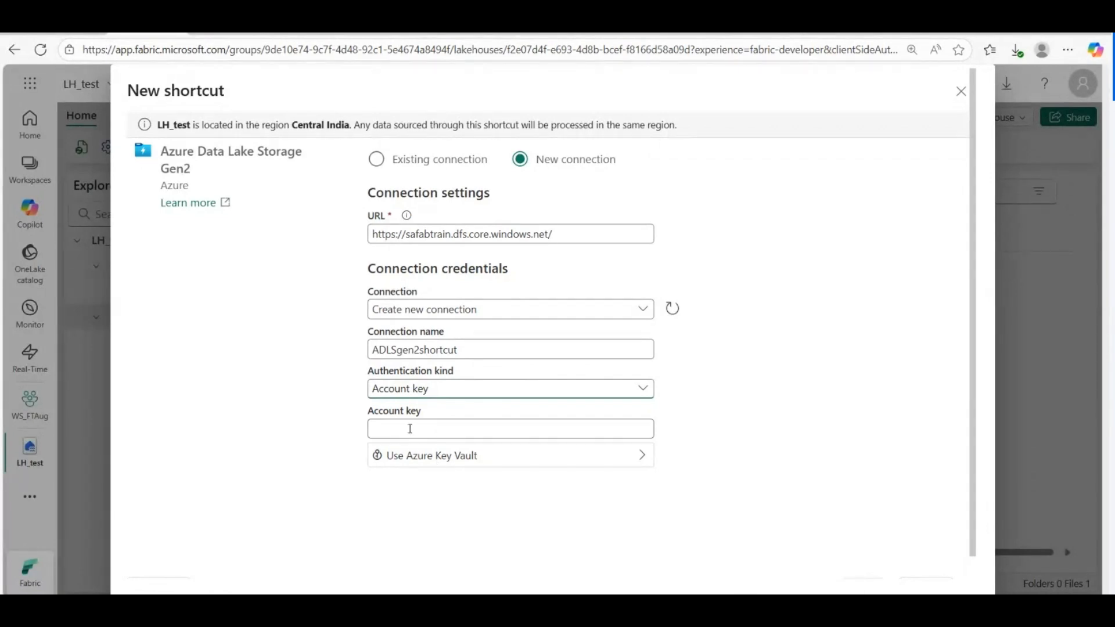
scroll(504, 392, down, 1)
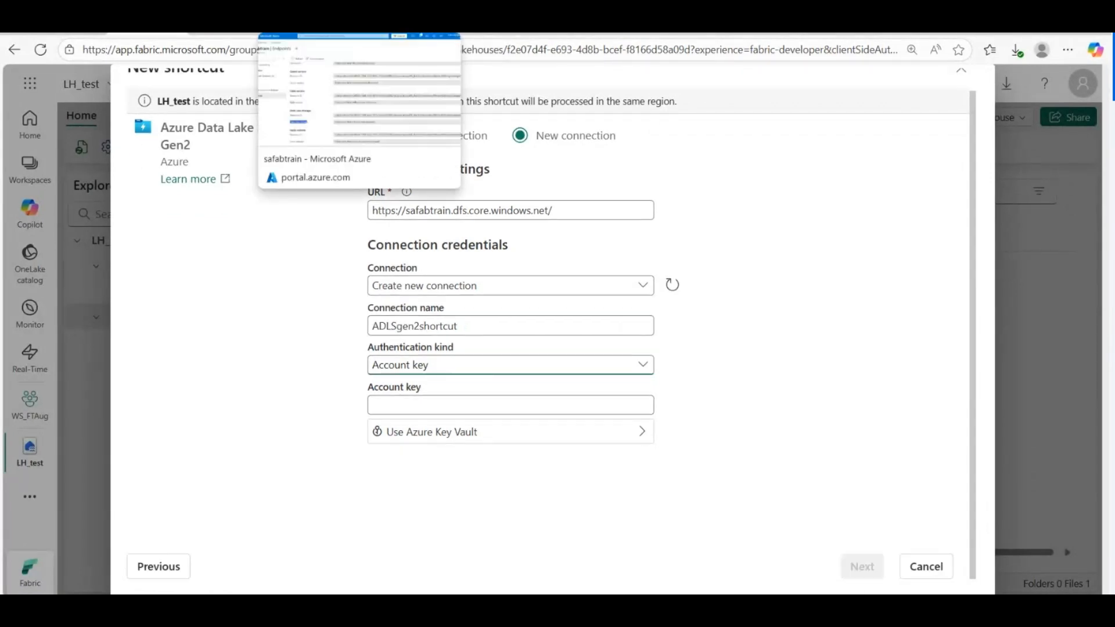
Step: Find Access keys via a 'keys' menu search, reveal and copy key1, then return to Fabric
click(302, 33)
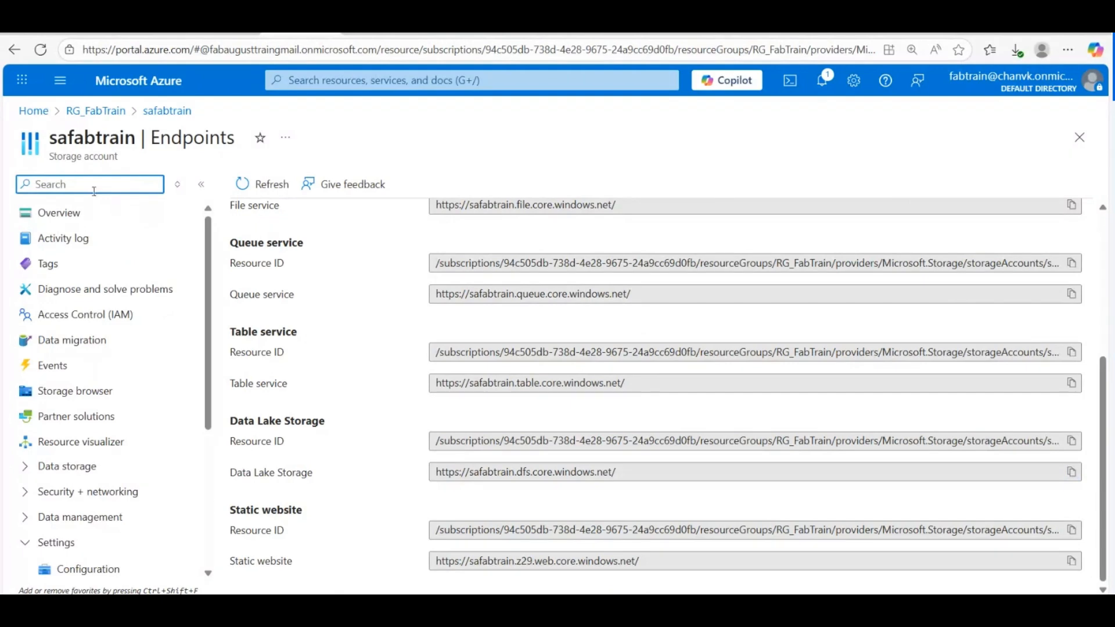
text(keys)
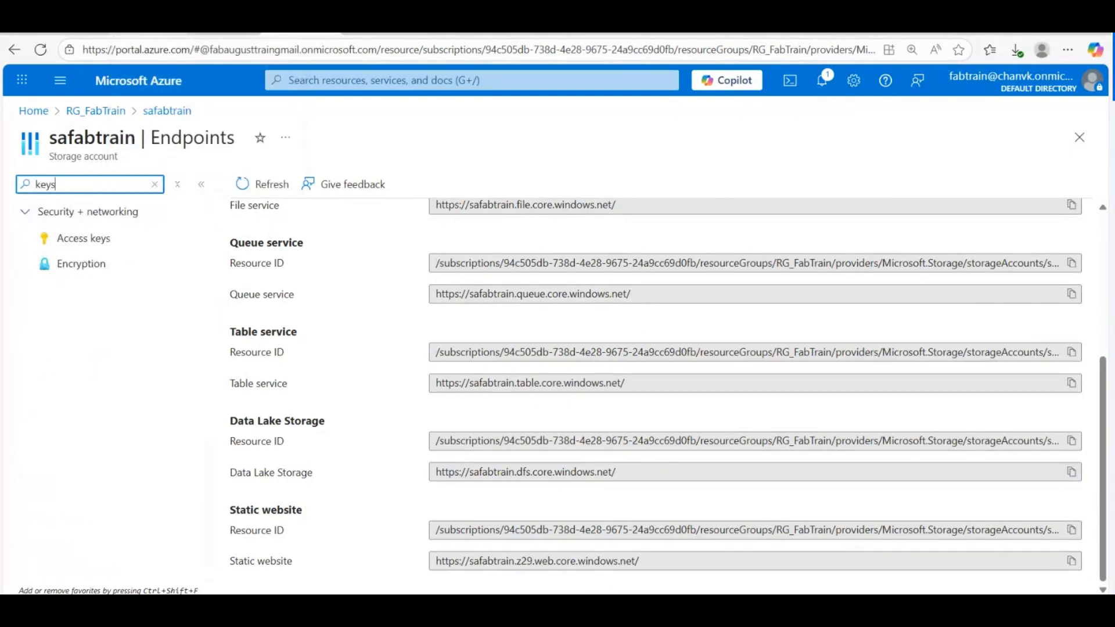
click(86, 241)
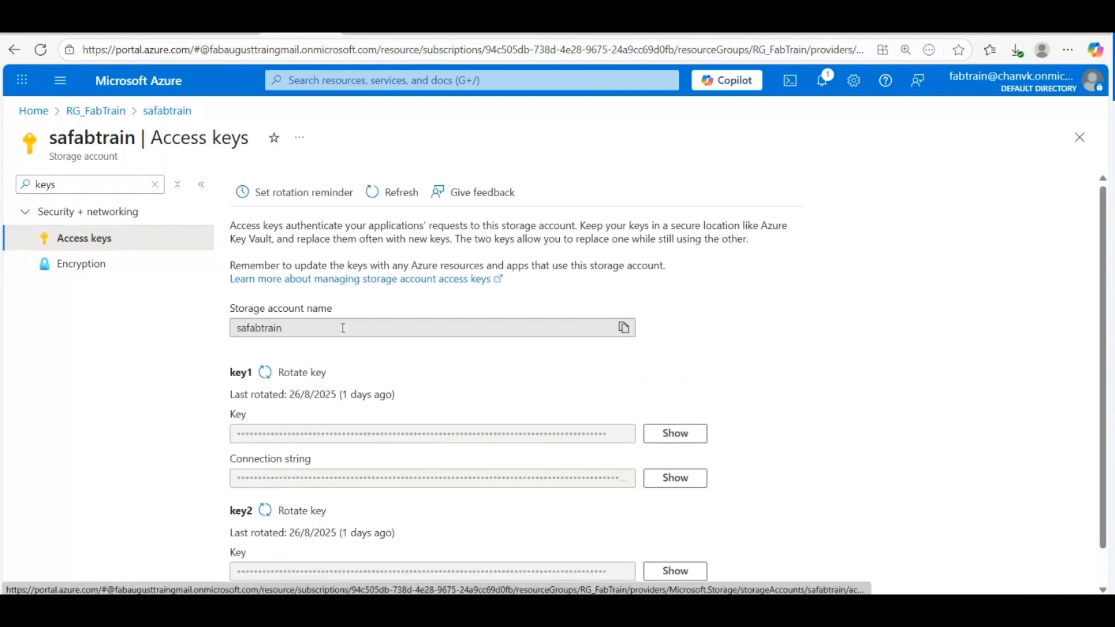
scroll(435, 378, down, 1)
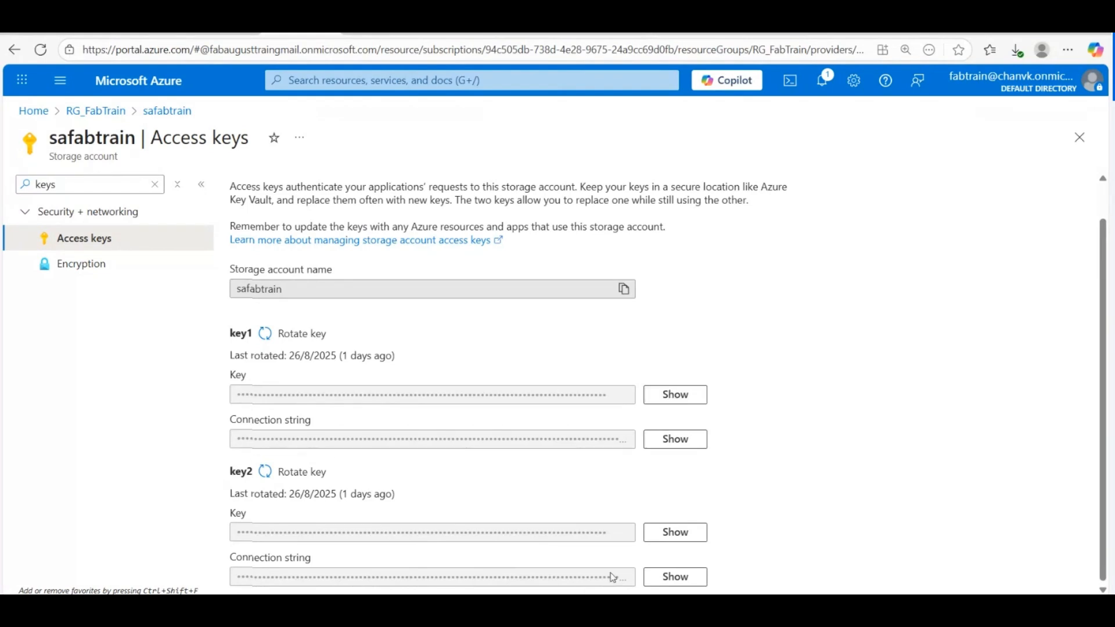
click(668, 399)
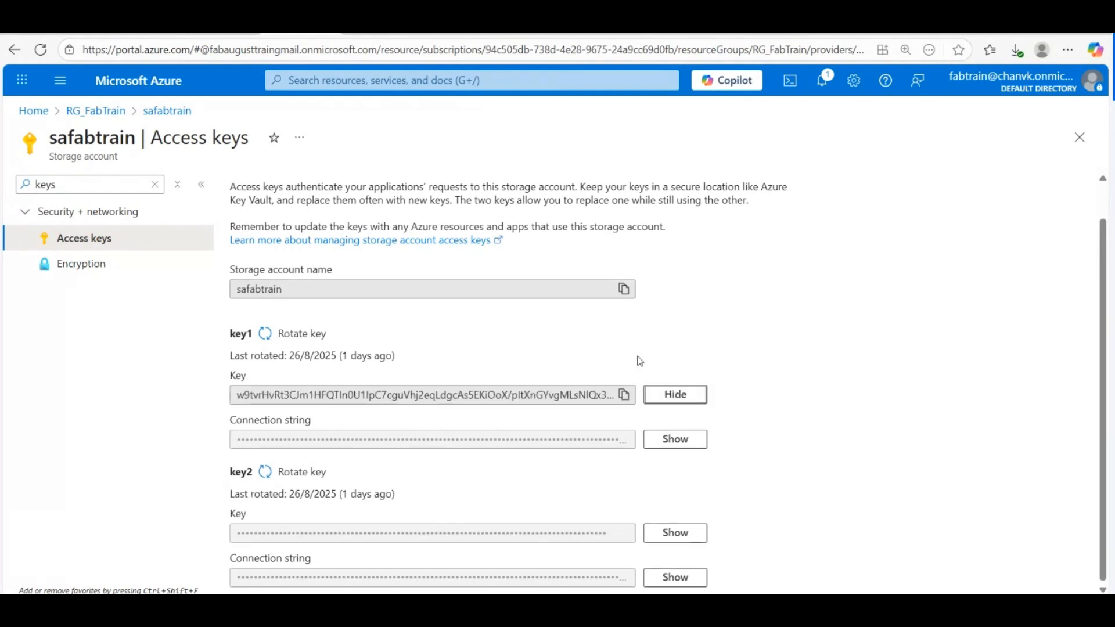
click(623, 399)
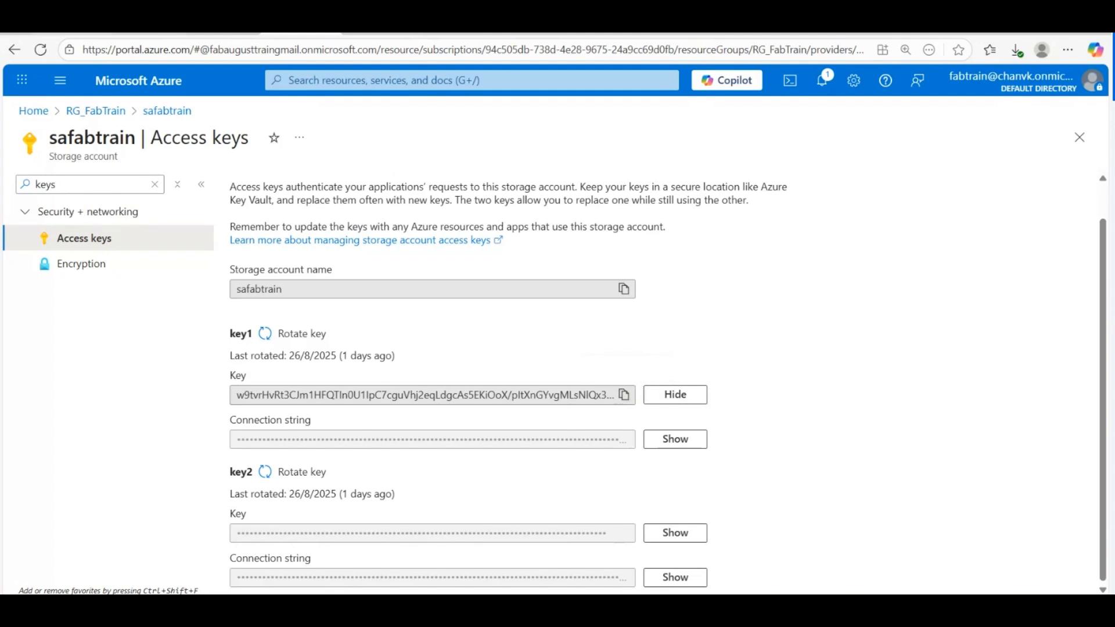
key(ctrl+Tab)
Step: Paste the copied safabtrain account key into Account key and continue to folder browsing without saving the password
click(417, 406)
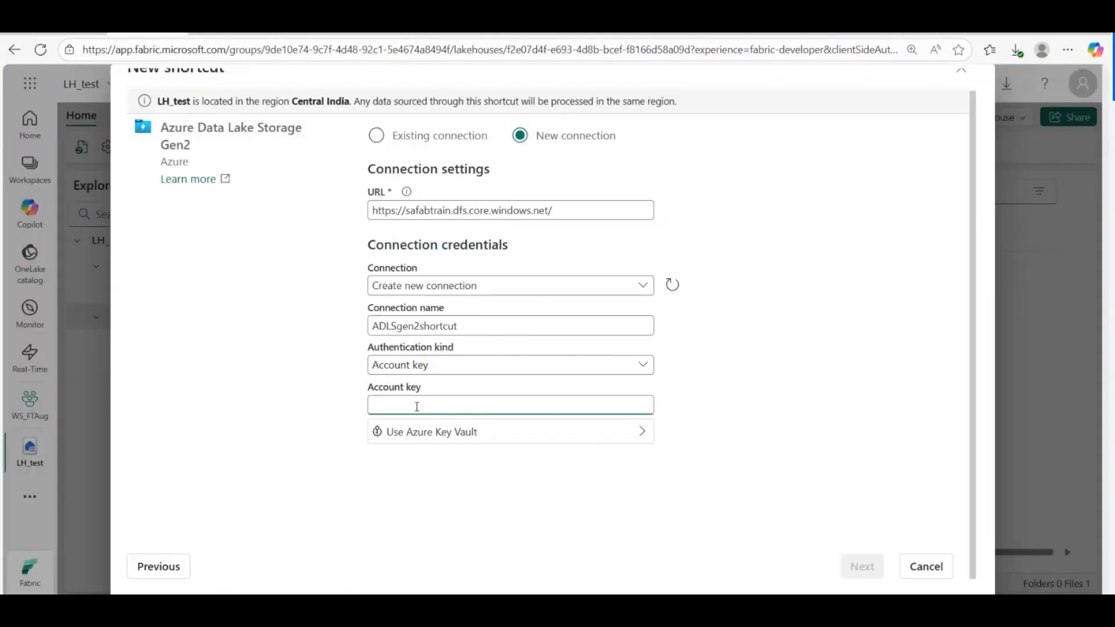
key(ctrl+v)
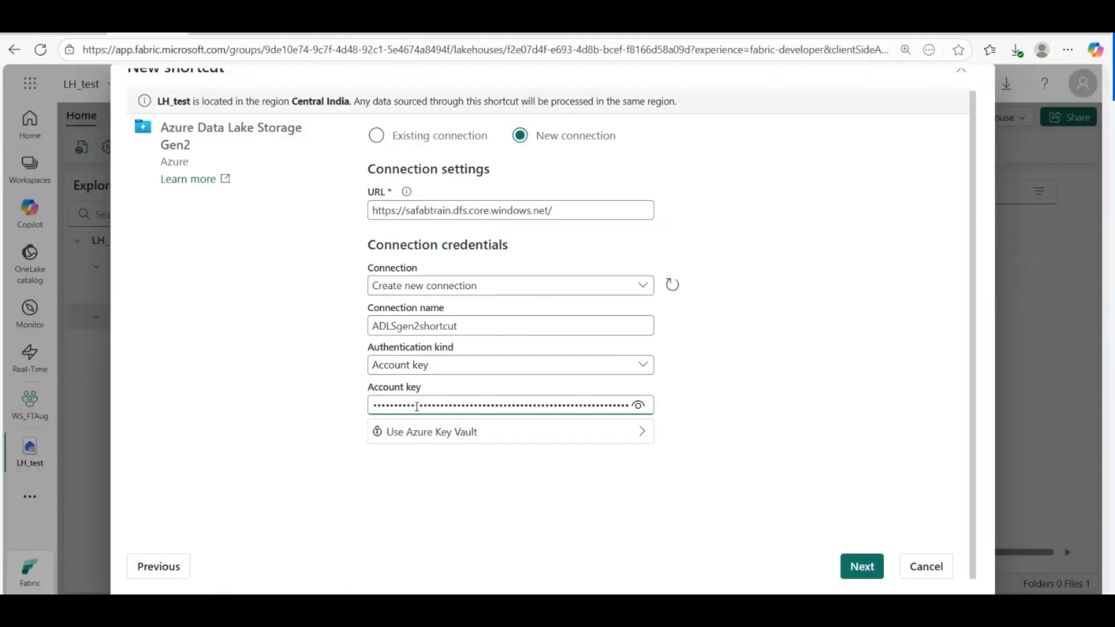
click(638, 404)
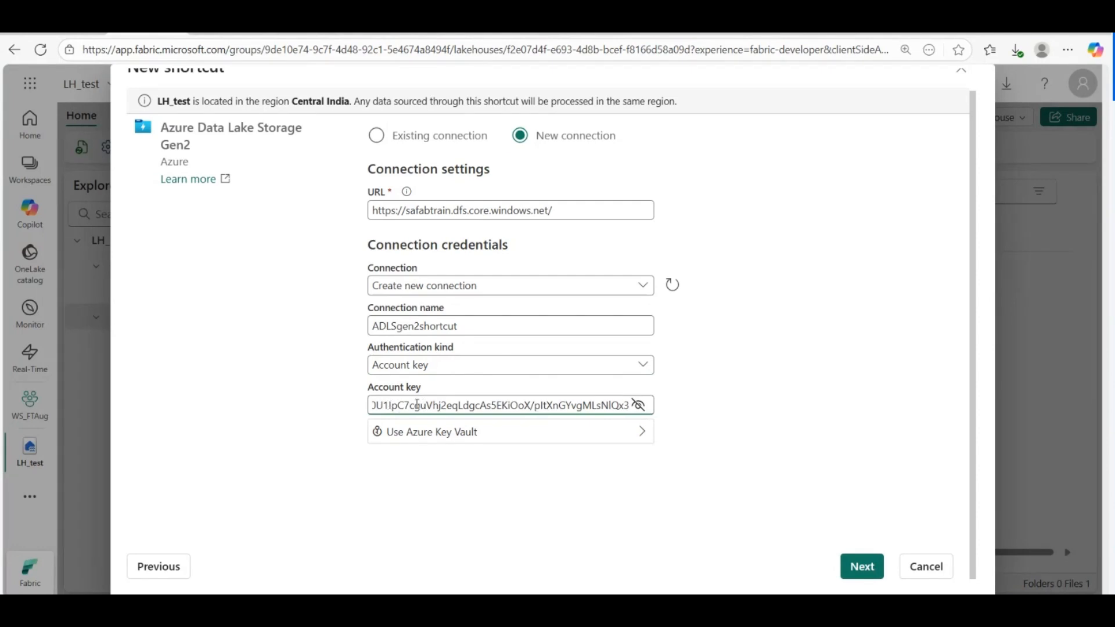
click(859, 566)
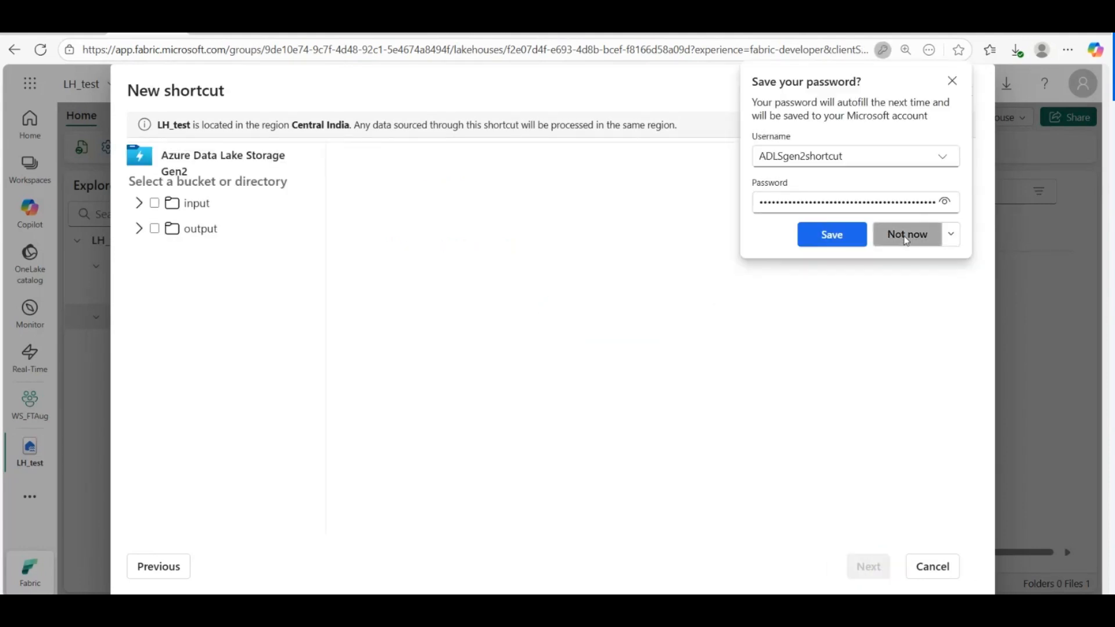
click(907, 235)
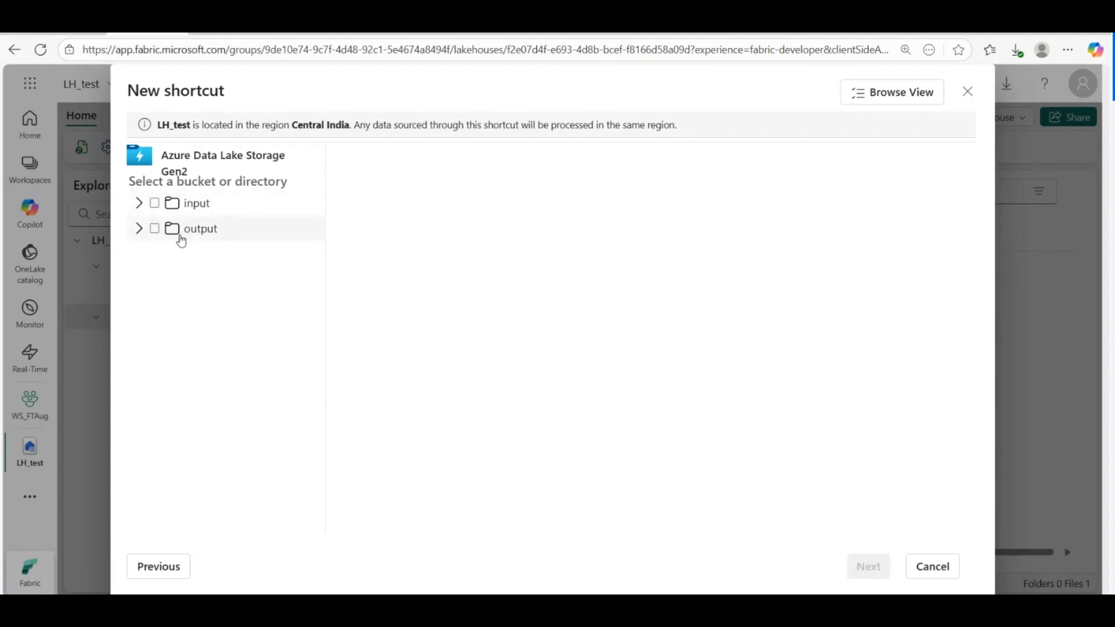
Step: Expand and tick the safabtrain input folder as the shortcut source, then continue
click(140, 205)
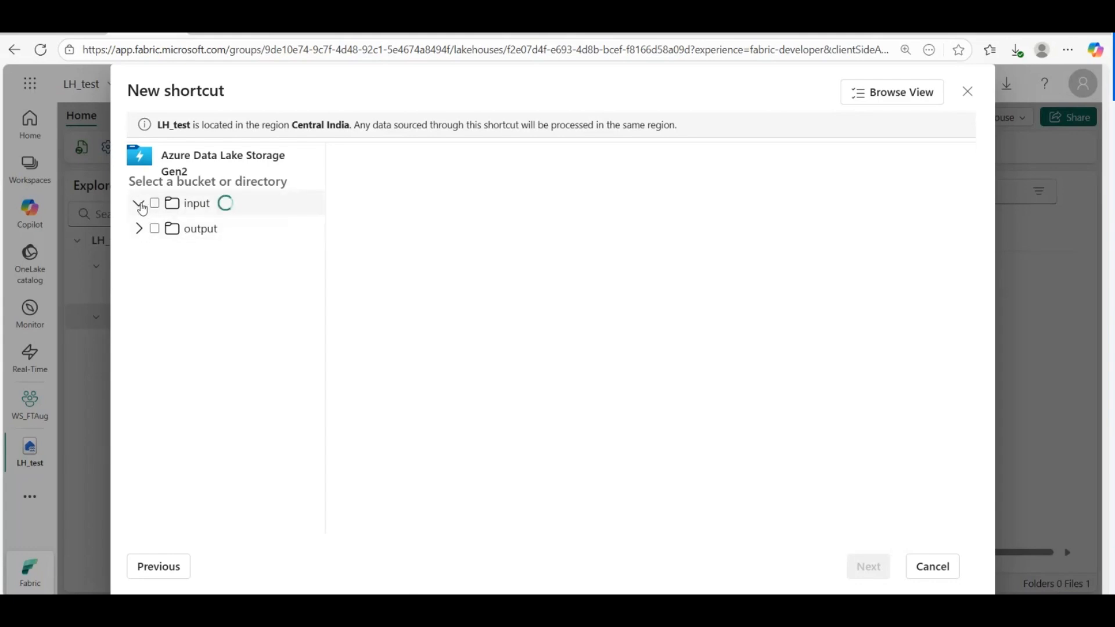
click(207, 207)
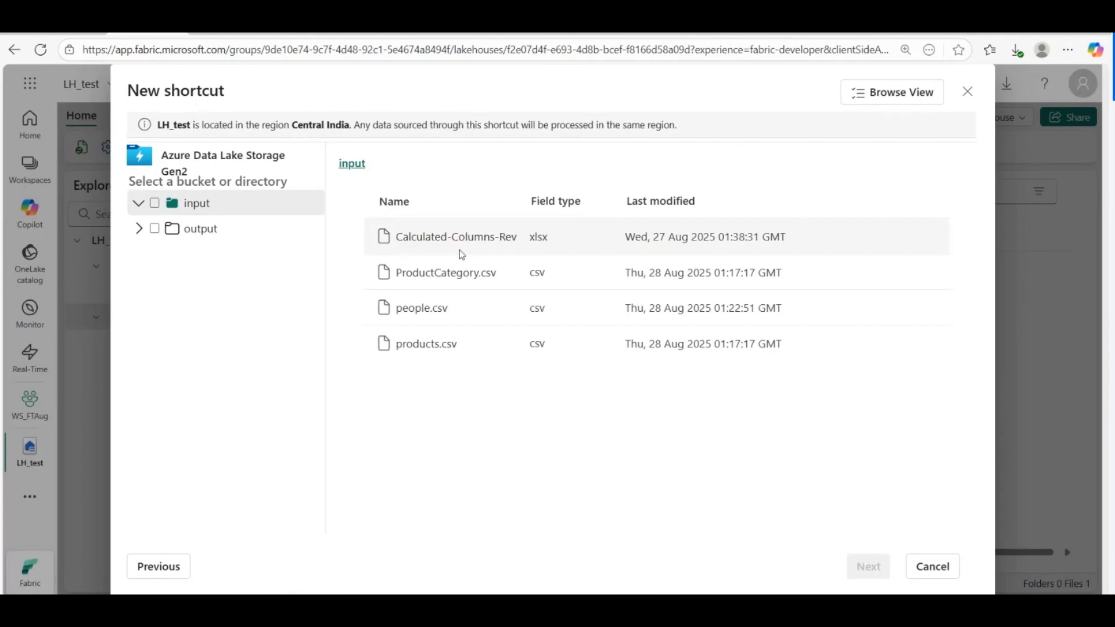
click(155, 204)
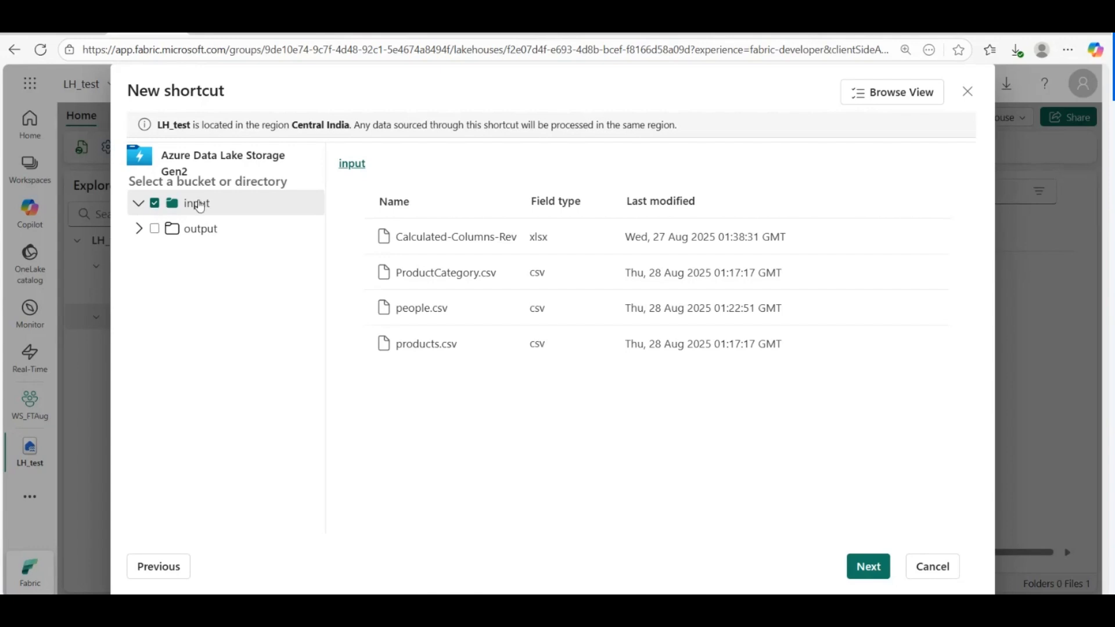
click(868, 569)
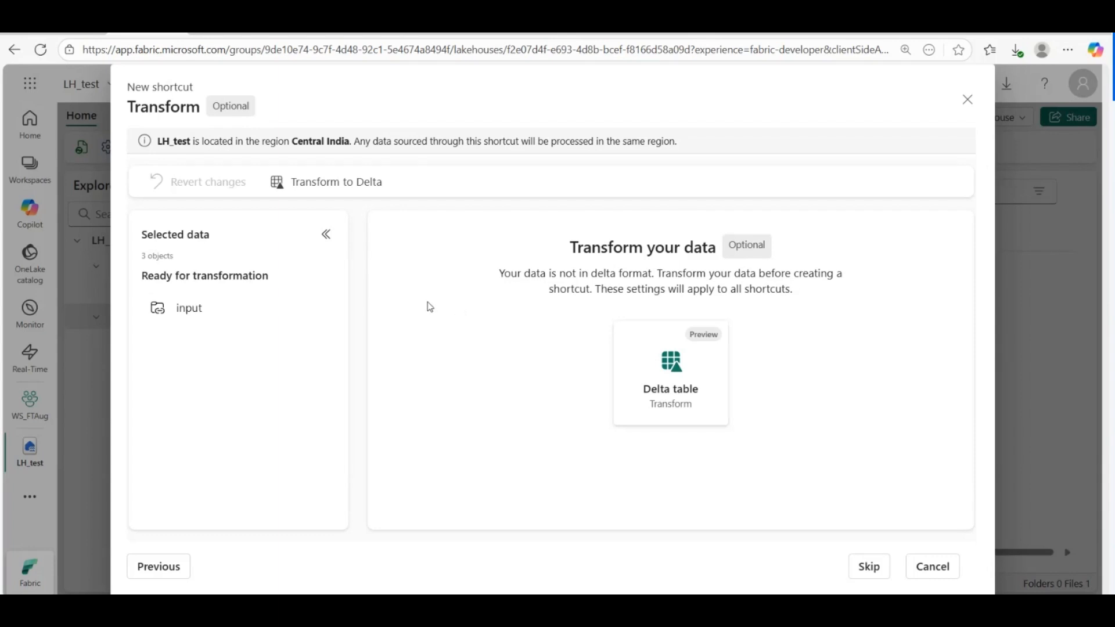
Step: Skip the Delta transformation and create the input shortcut in LH_test Files
click(869, 570)
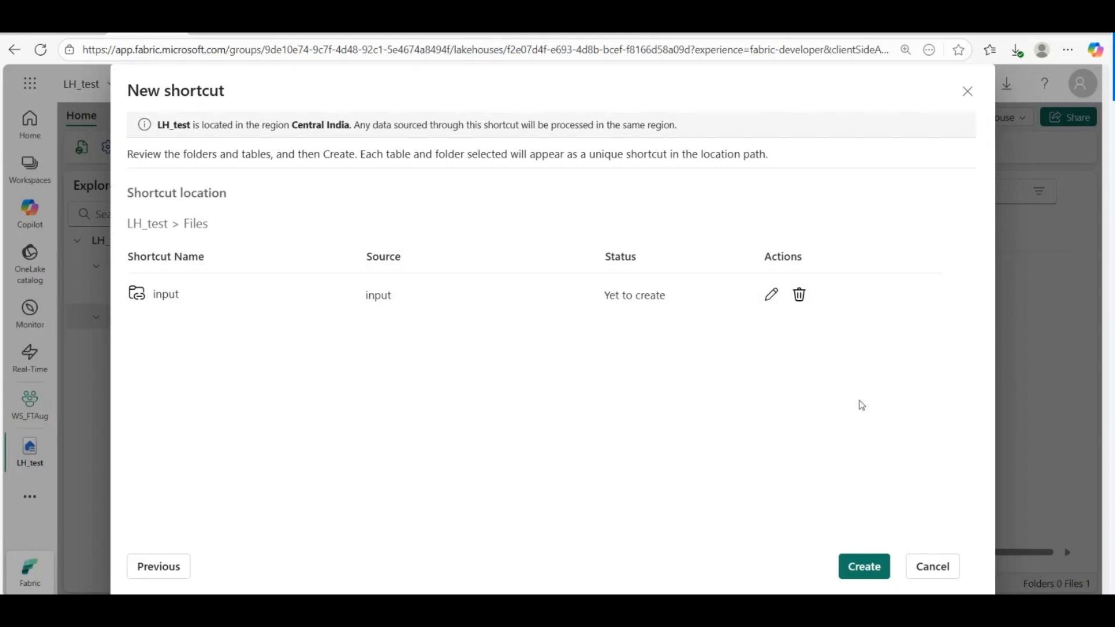
click(863, 571)
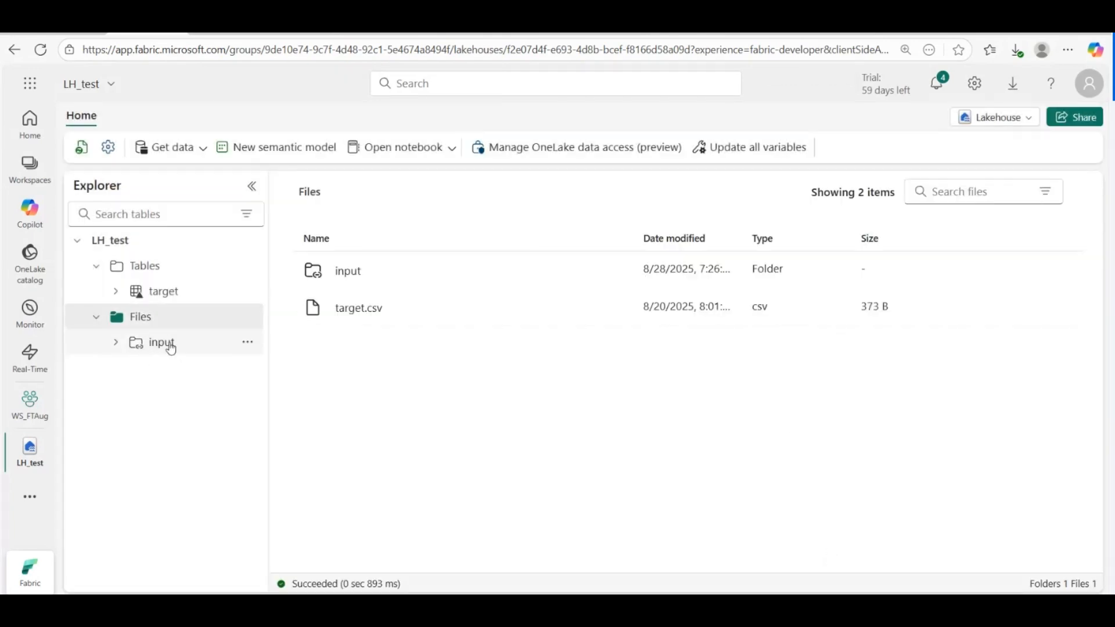
Step: Open the input shortcut under Files to view its four files
click(167, 346)
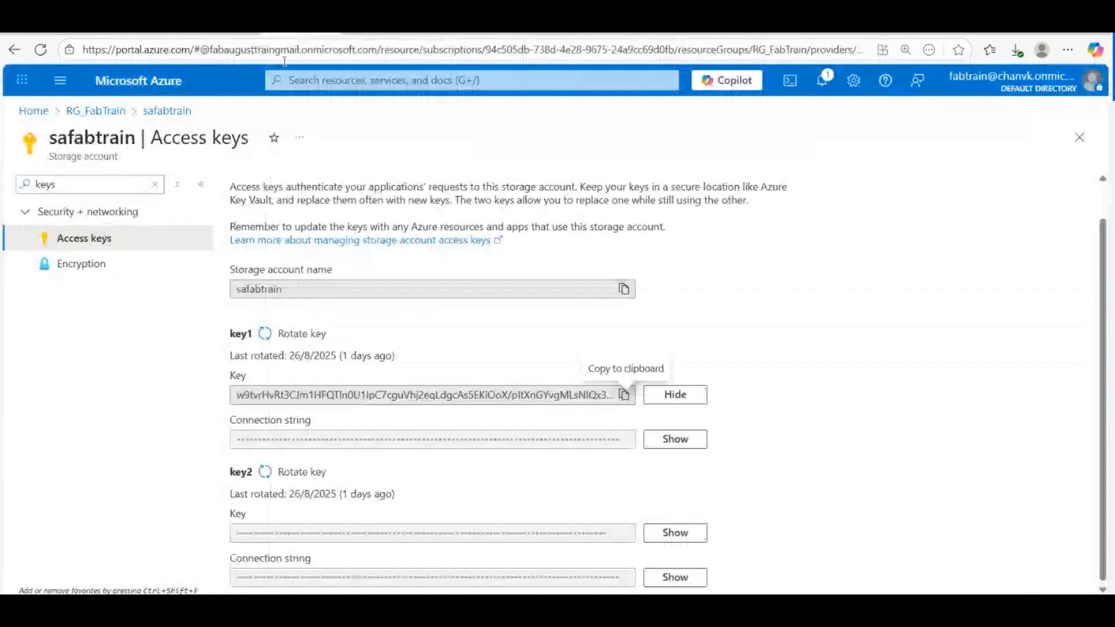
Step: Check the four blobs in RG_FabTrain's safabtrain input container, then reload Fabric's Manage connections and gateways page
click(122, 110)
click(294, 466)
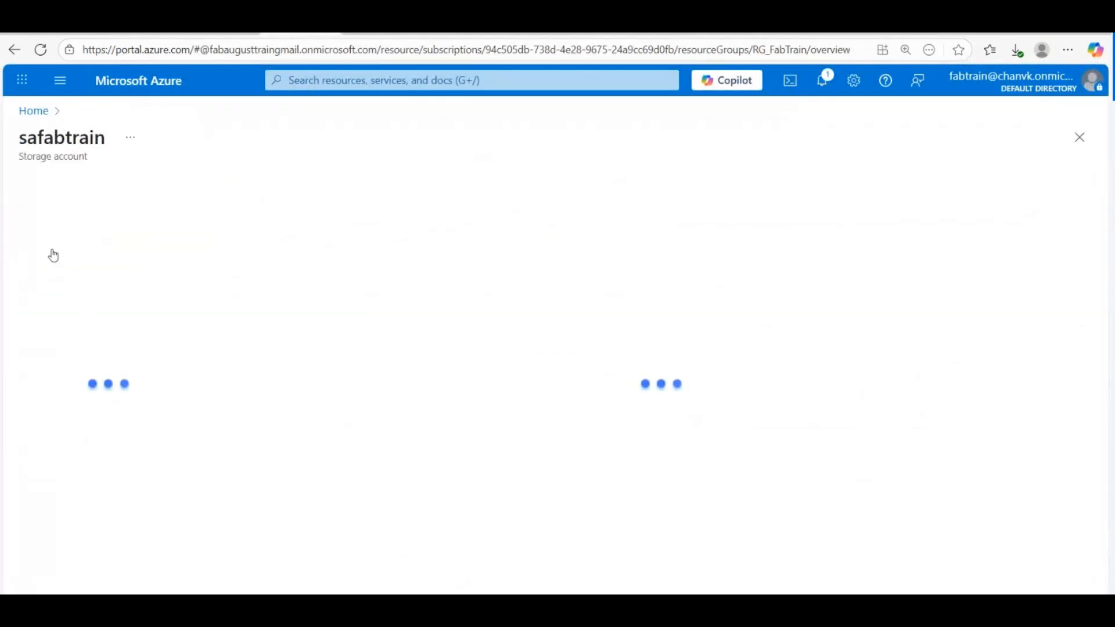
click(299, 440)
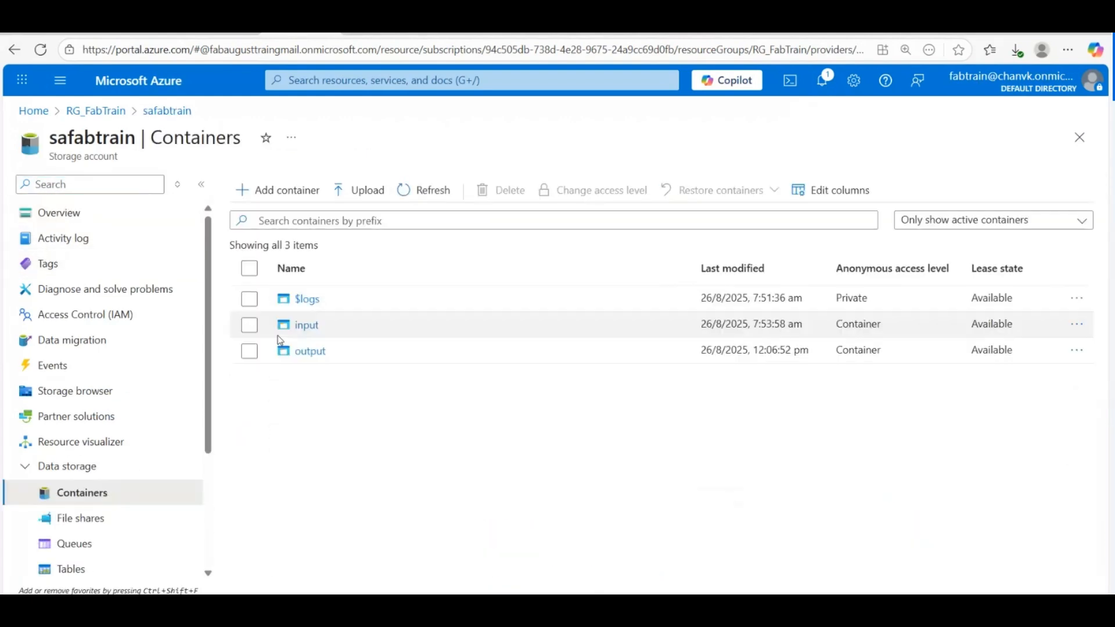
click(302, 325)
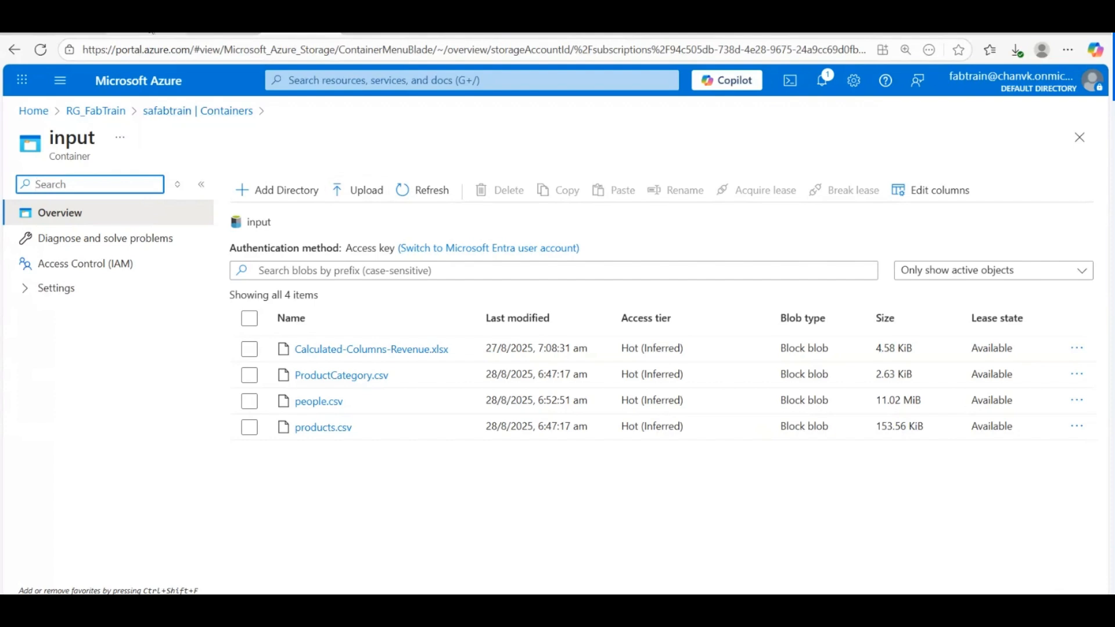
click(148, 33)
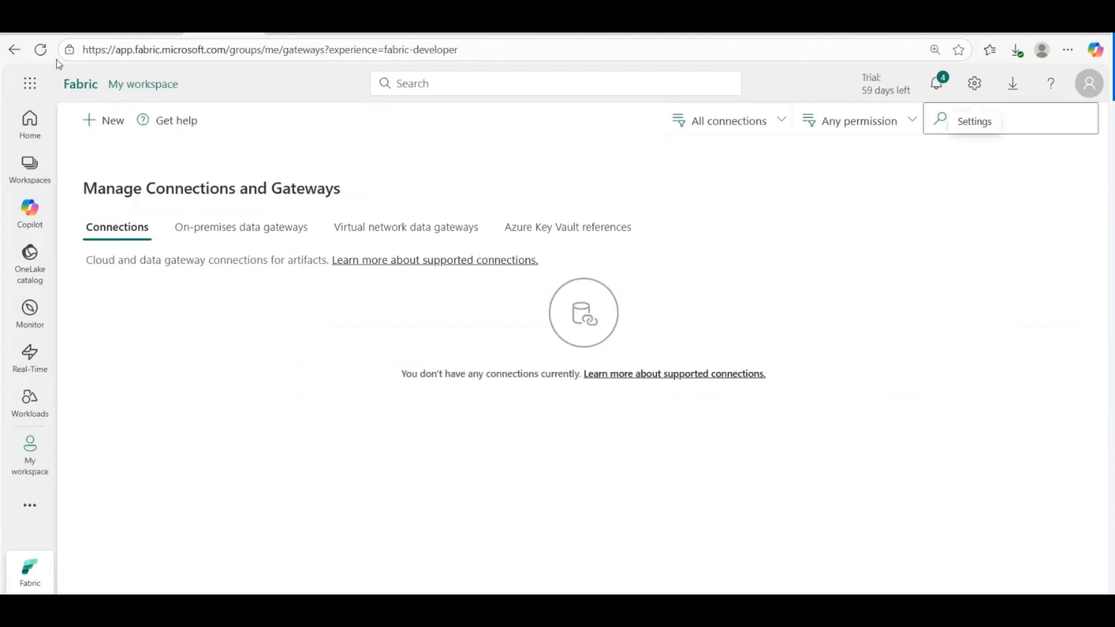
click(40, 50)
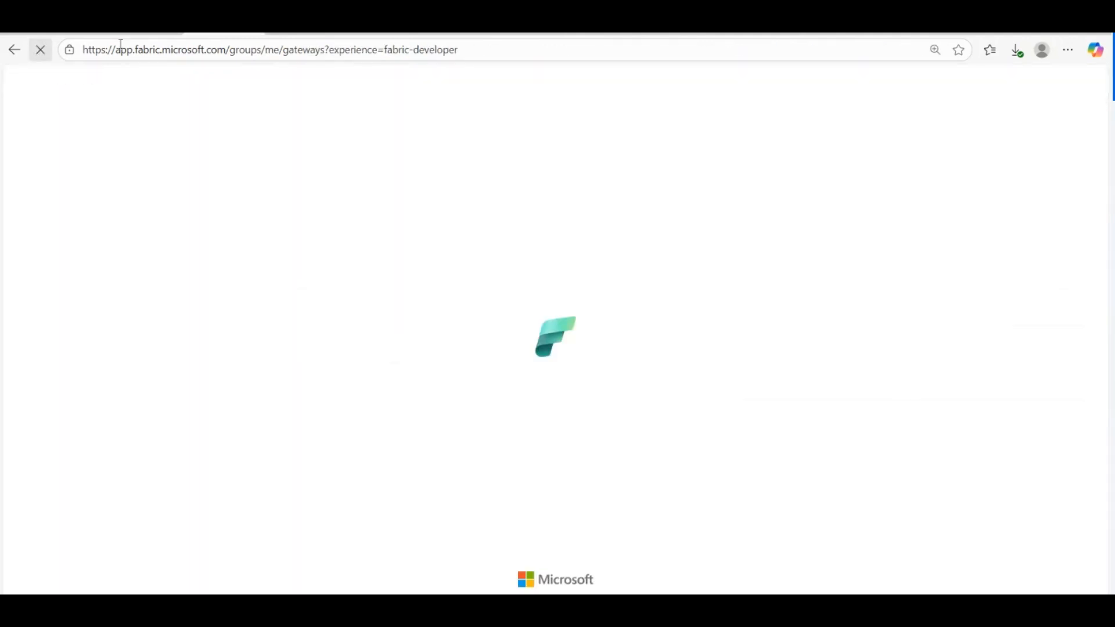